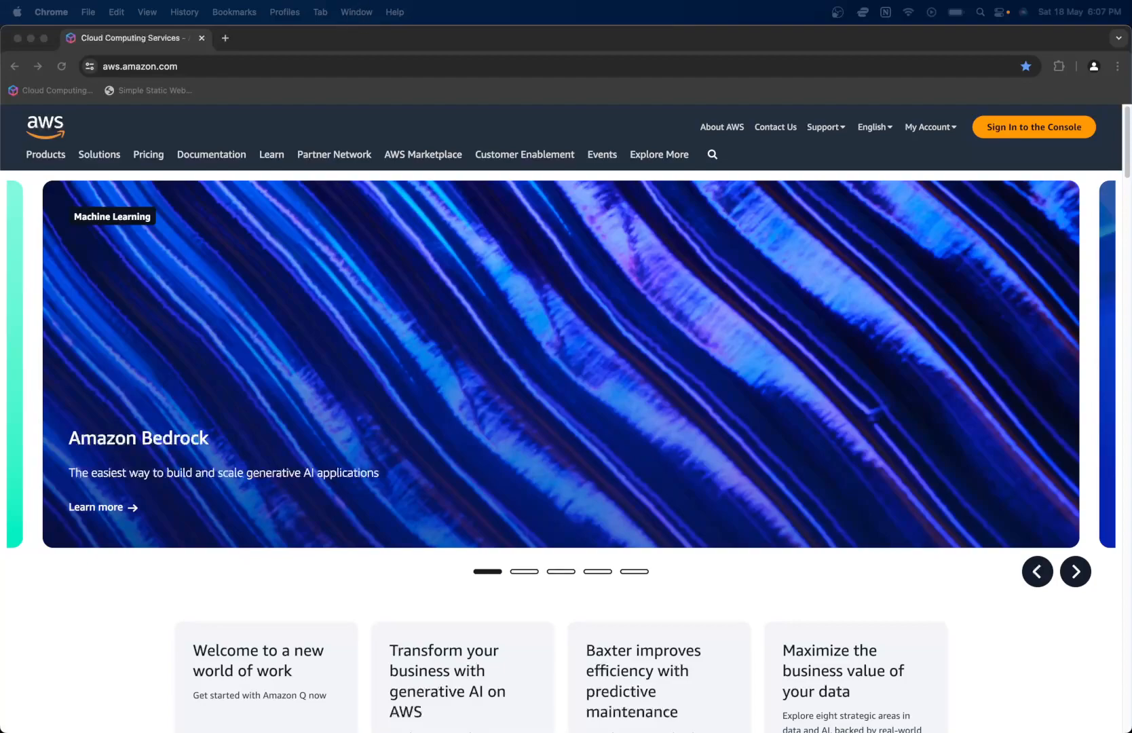
# - Open the AWS Management Console and go to the EC2 service in the Compute category
pyautogui.click(954, 130)
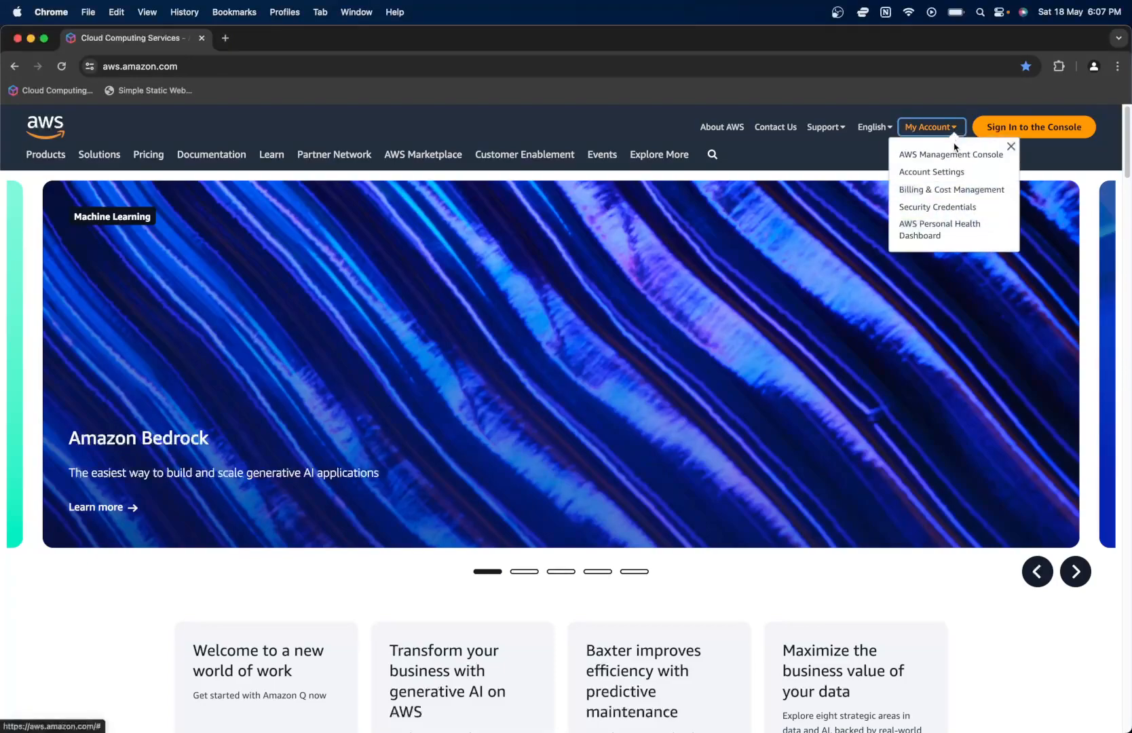
pyautogui.click(954, 156)
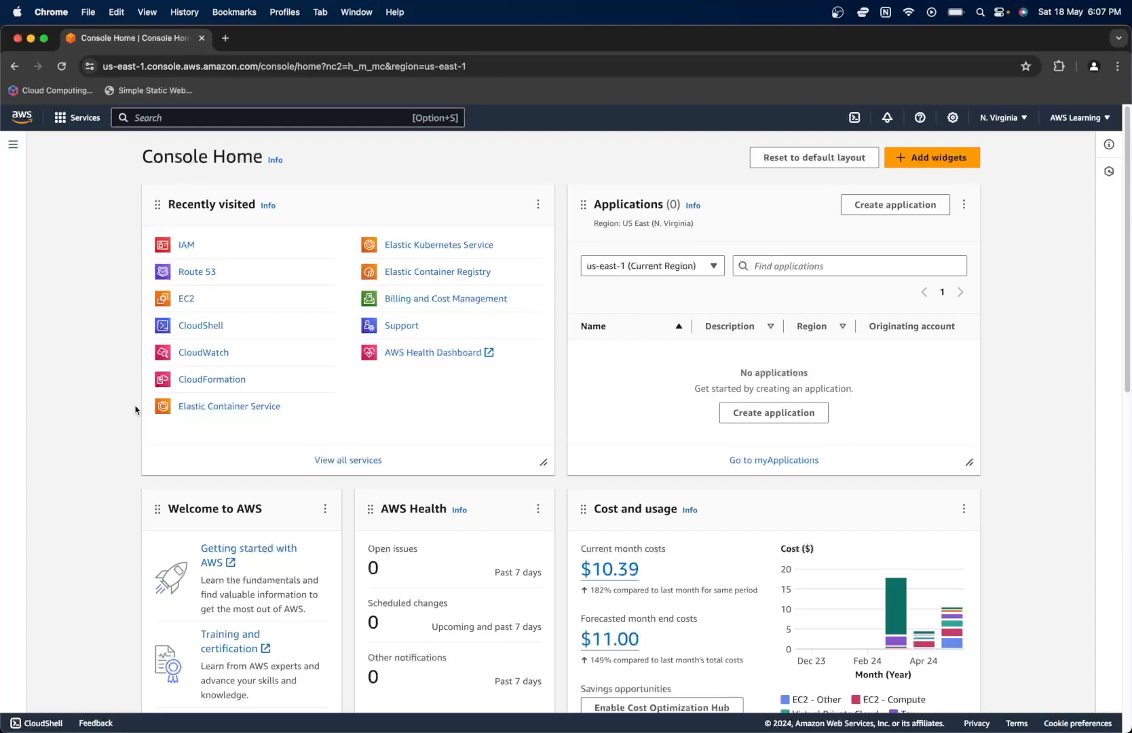
pyautogui.click(14, 147)
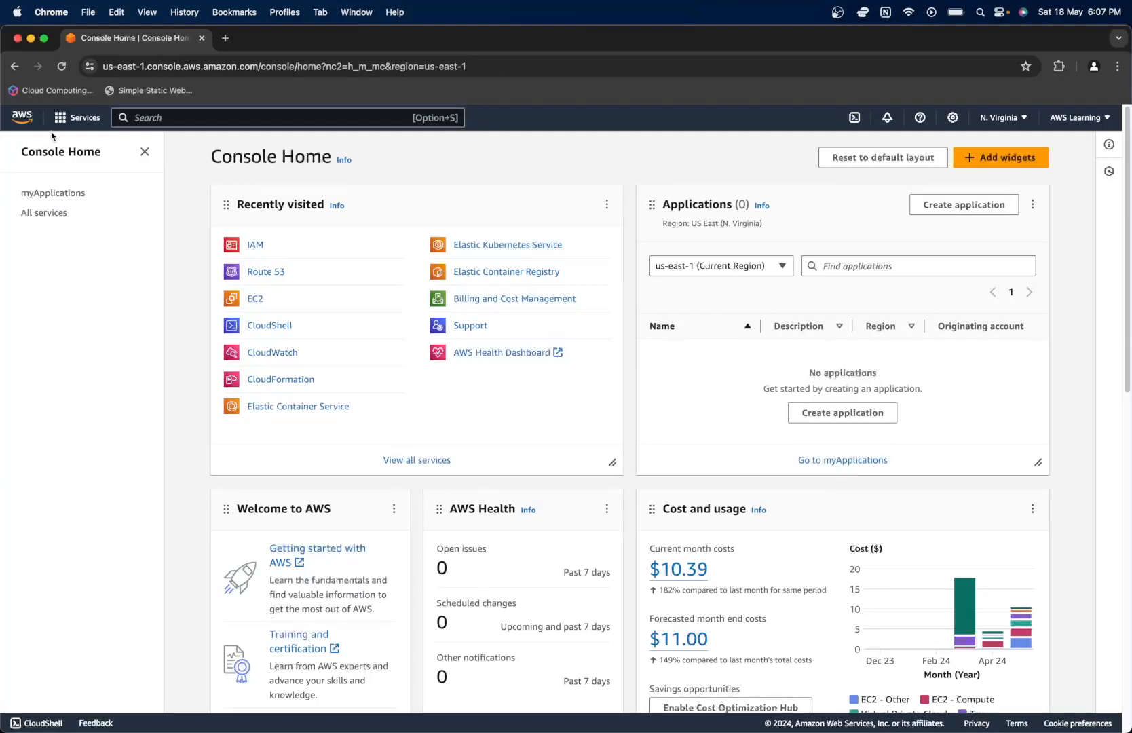
pyautogui.click(69, 120)
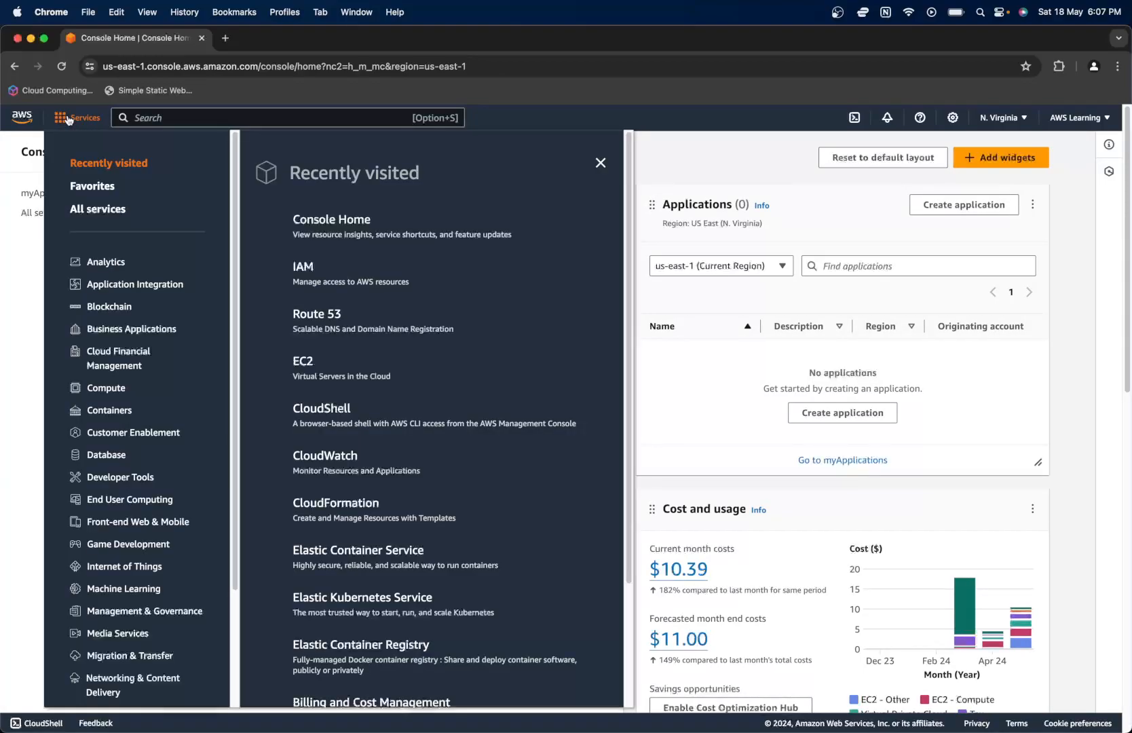
pyautogui.click(107, 388)
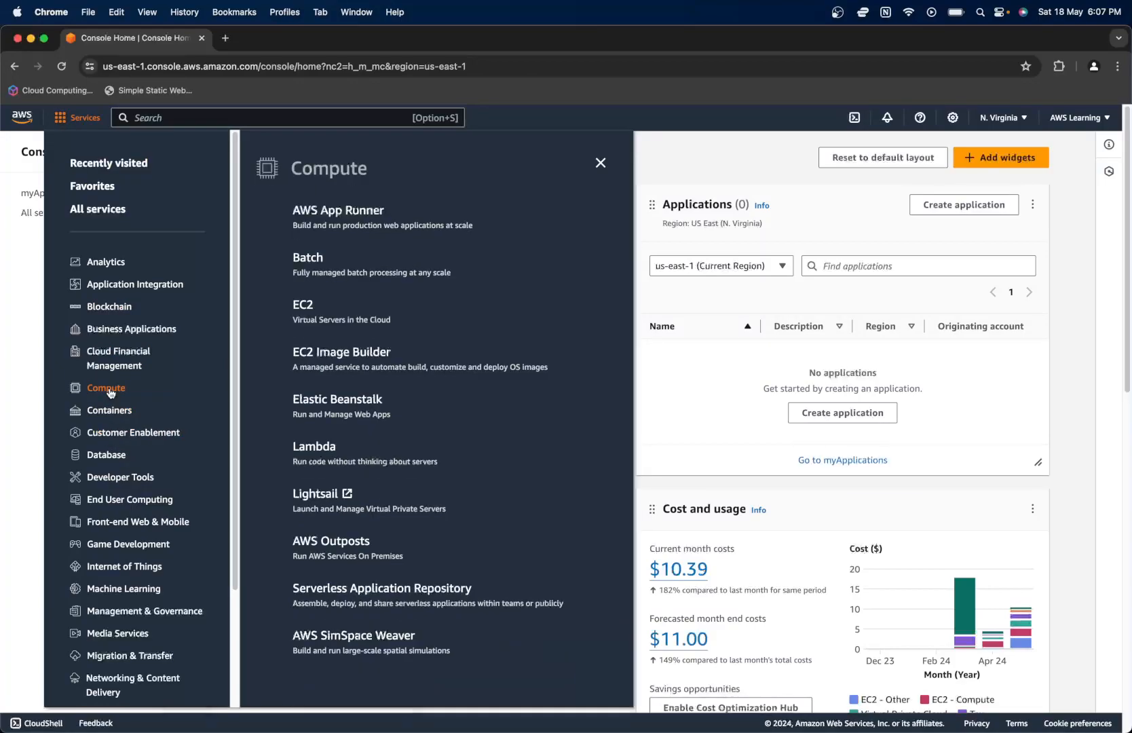
pyautogui.click(305, 306)
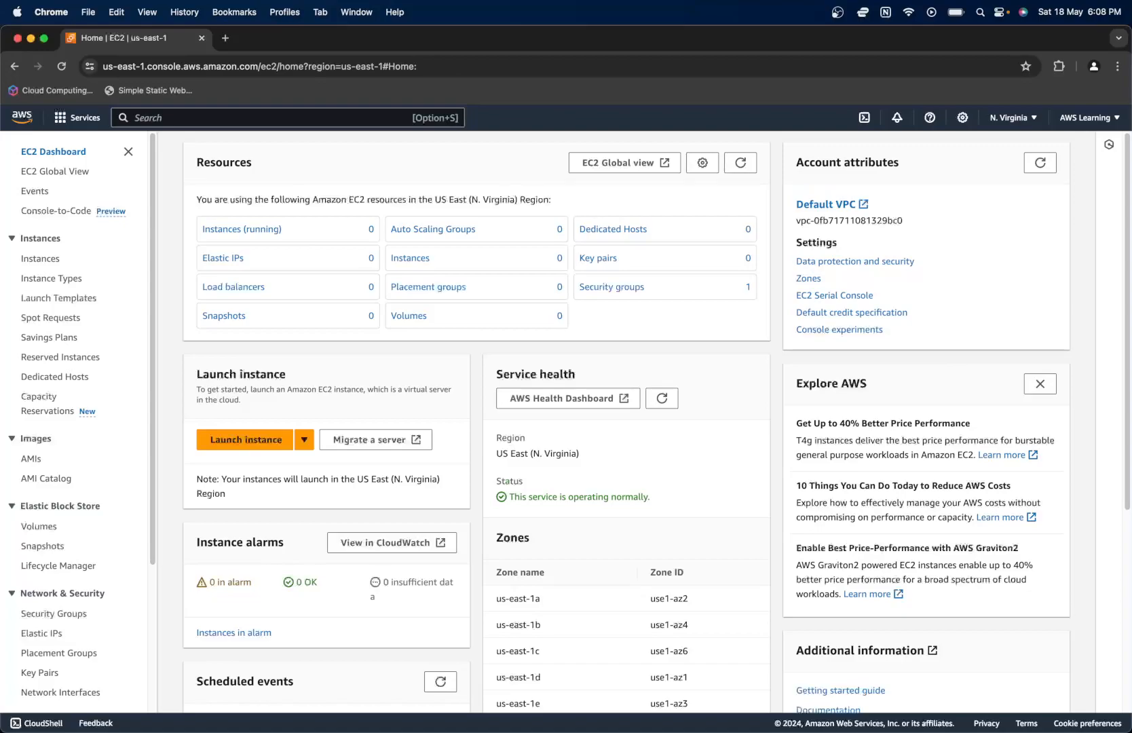
# - Start launching a new instance and choose the Amazon Linux 2 AMI (HVM) - Kernel 5.10, SSD Volume Type image
pyautogui.click(243, 440)
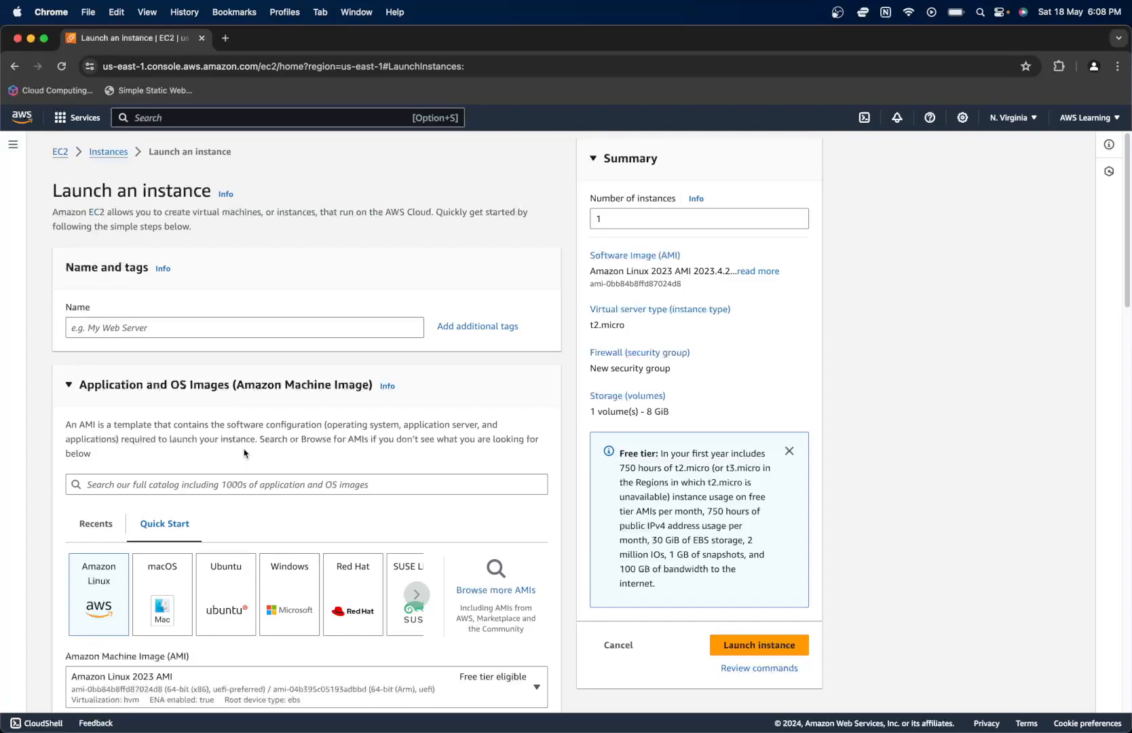
pyautogui.scroll(-5, 244, 454)
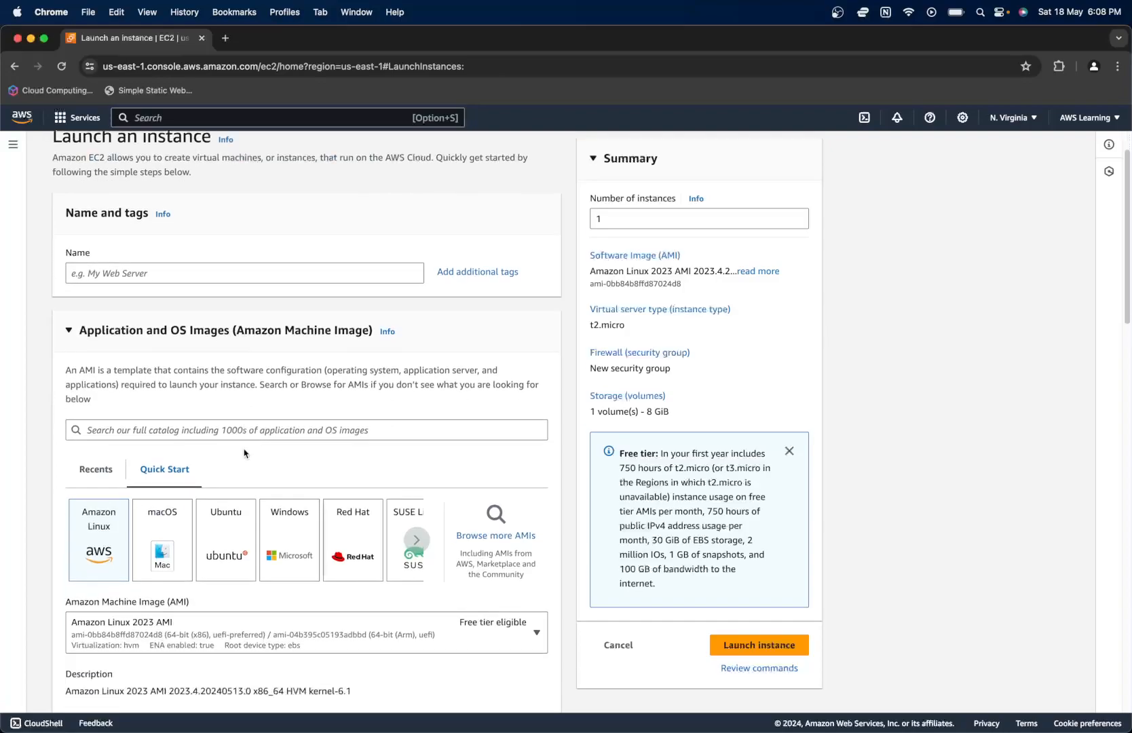
pyautogui.scroll(1, 246, 454)
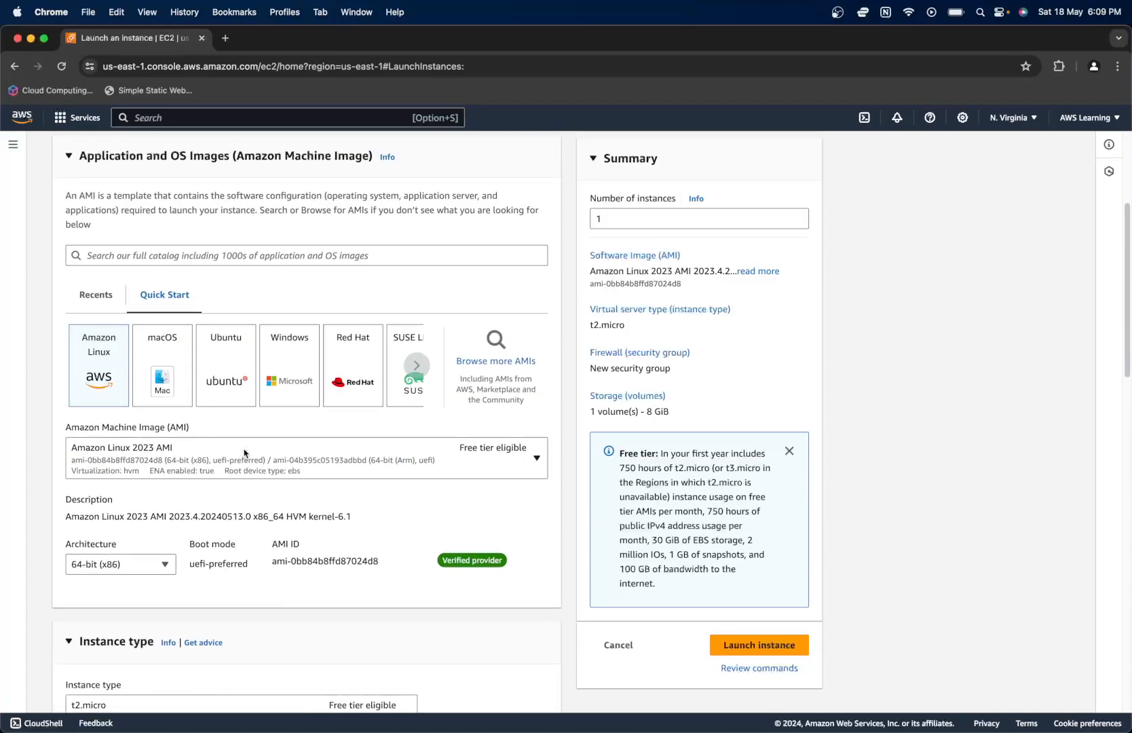
pyautogui.click(142, 458)
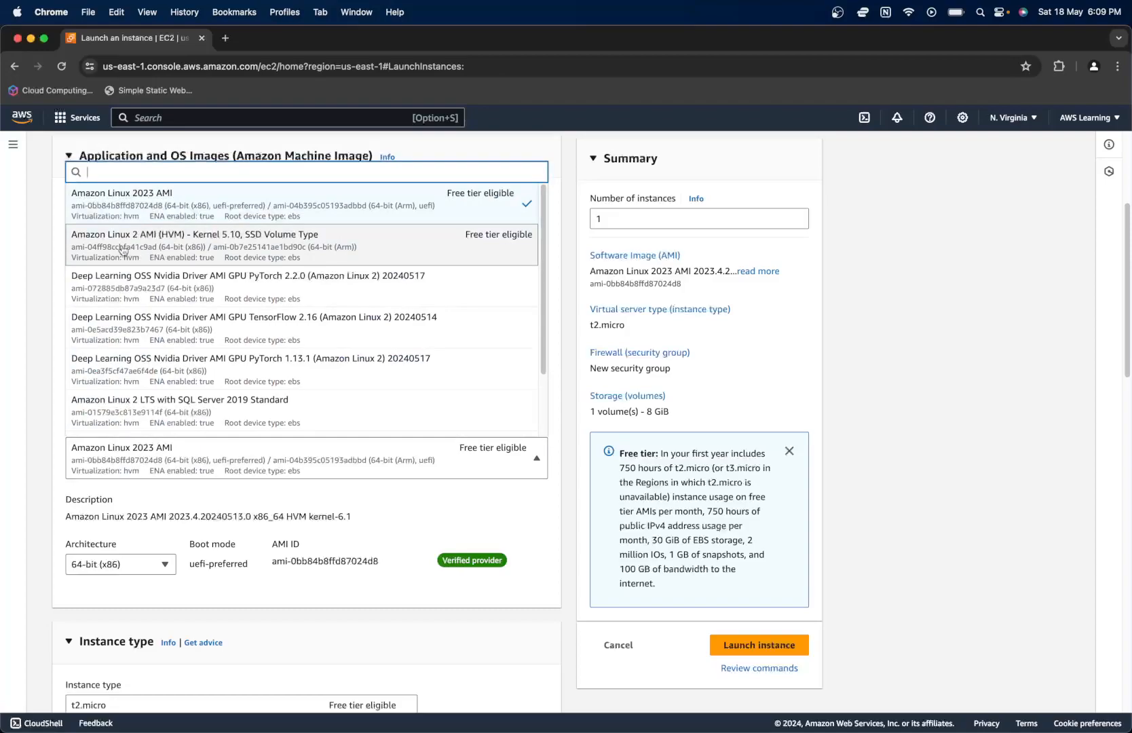
pyautogui.click(208, 247)
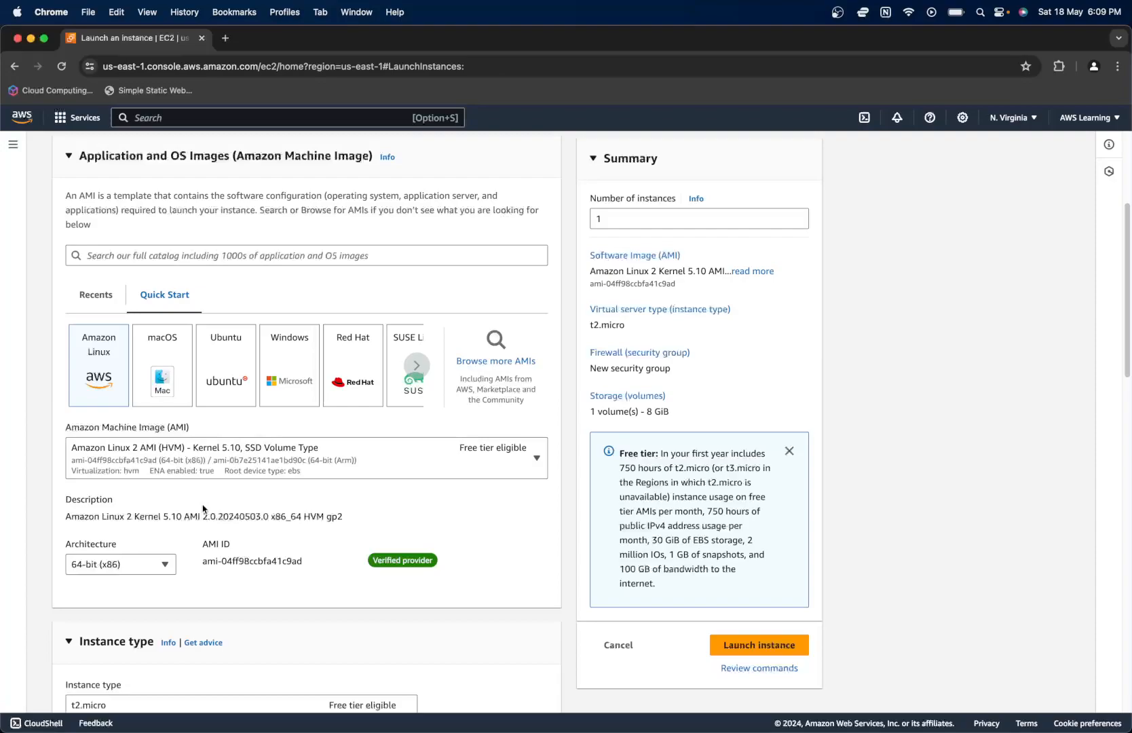
# - Choose the free-tier-eligible t2.micro instance type
pyautogui.scroll(-5, 203, 509)
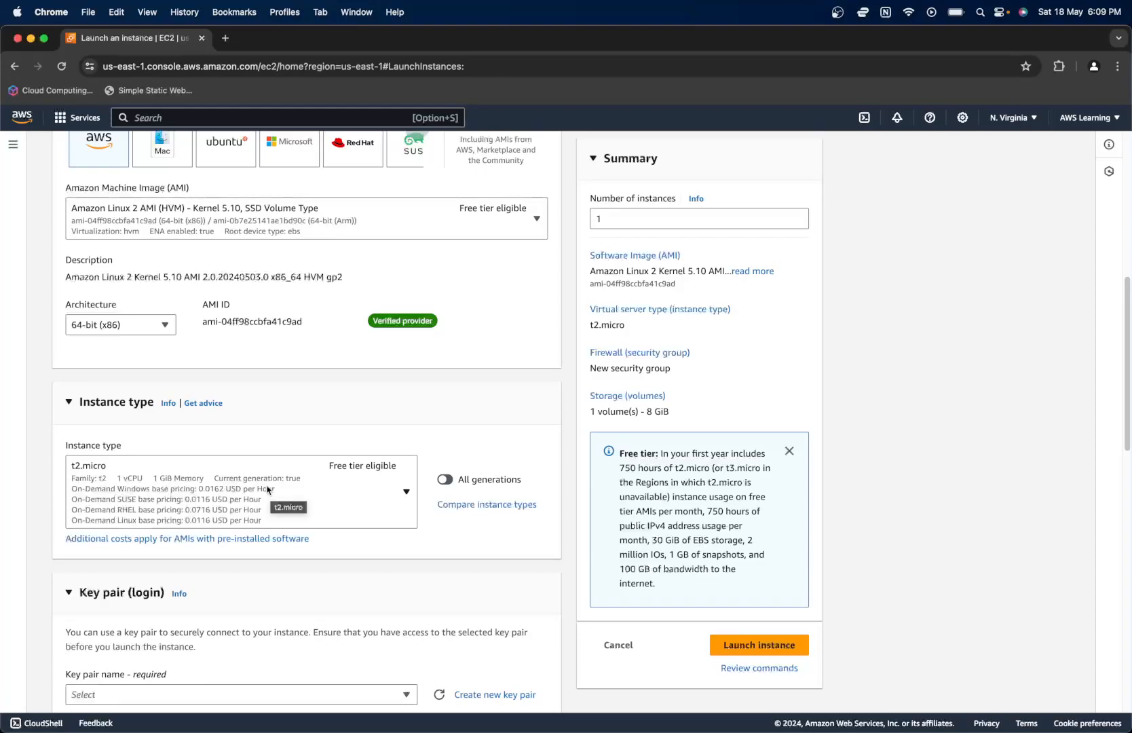
pyautogui.scroll(-3, 271, 491)
pyautogui.click(305, 434)
pyautogui.scroll(-1, 201, 582)
pyautogui.scroll(1, 202, 582)
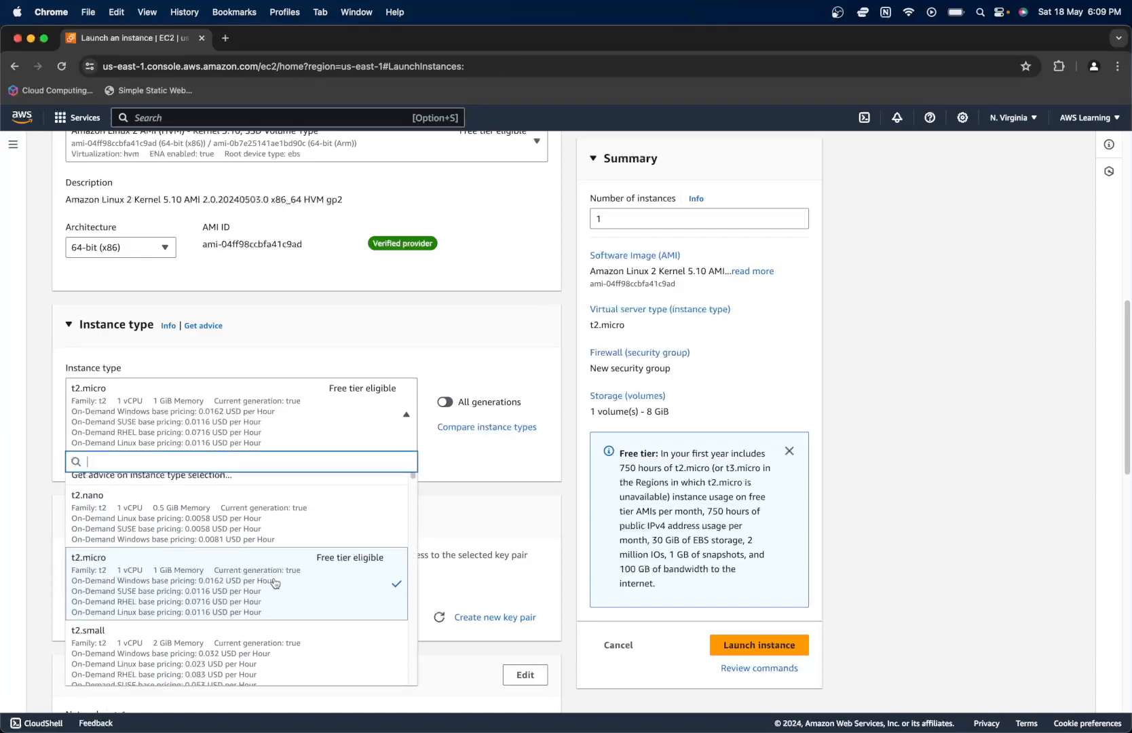
pyautogui.click(275, 582)
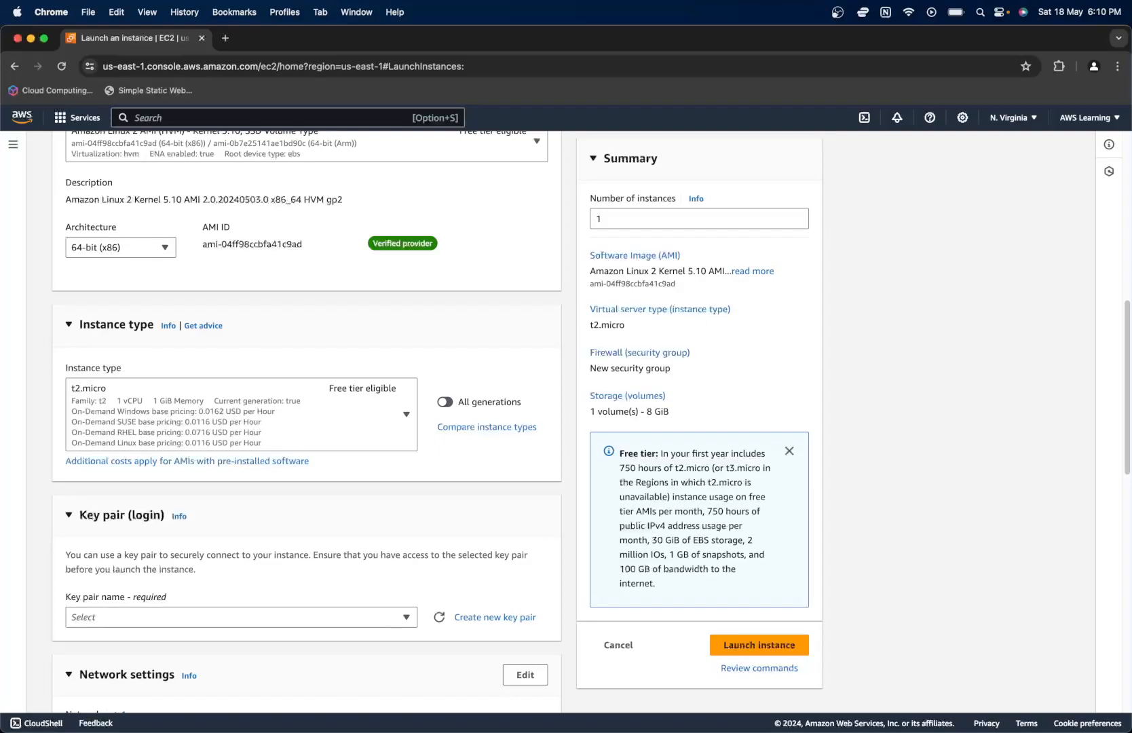
# - Set the key pair option to Proceed without a key pair (Not recommended)
pyautogui.scroll(-3, 207, 494)
pyautogui.scroll(-1, 208, 493)
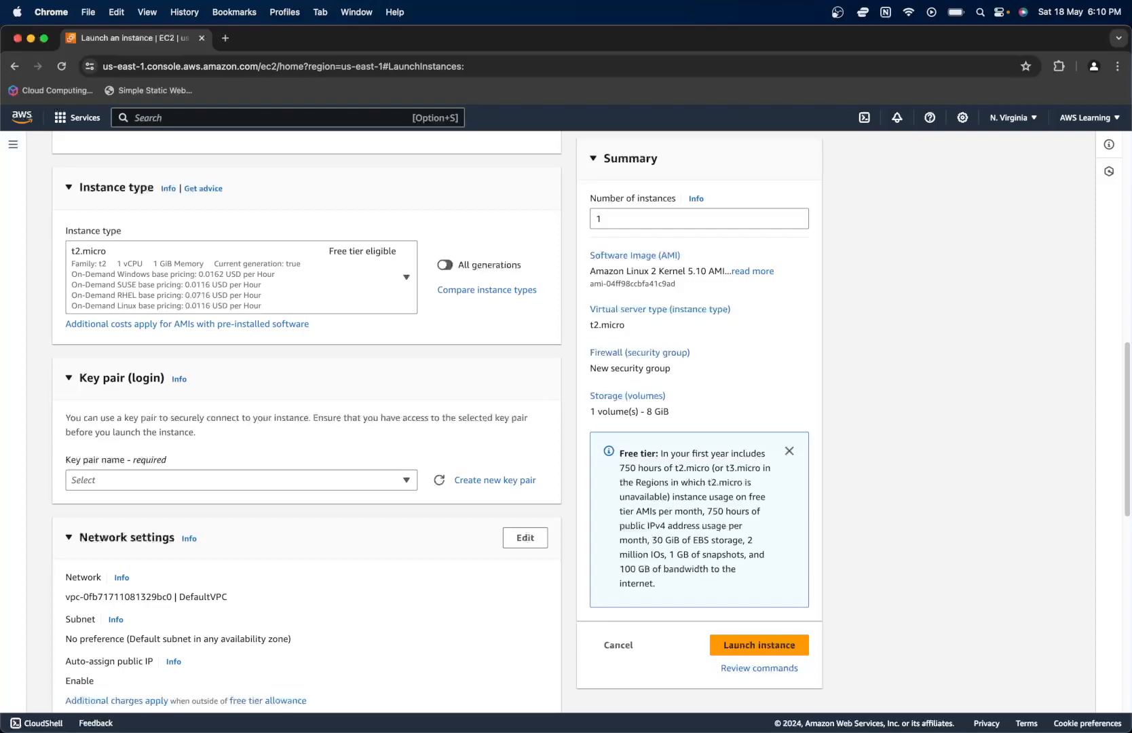
pyautogui.scroll(-4, 222, 475)
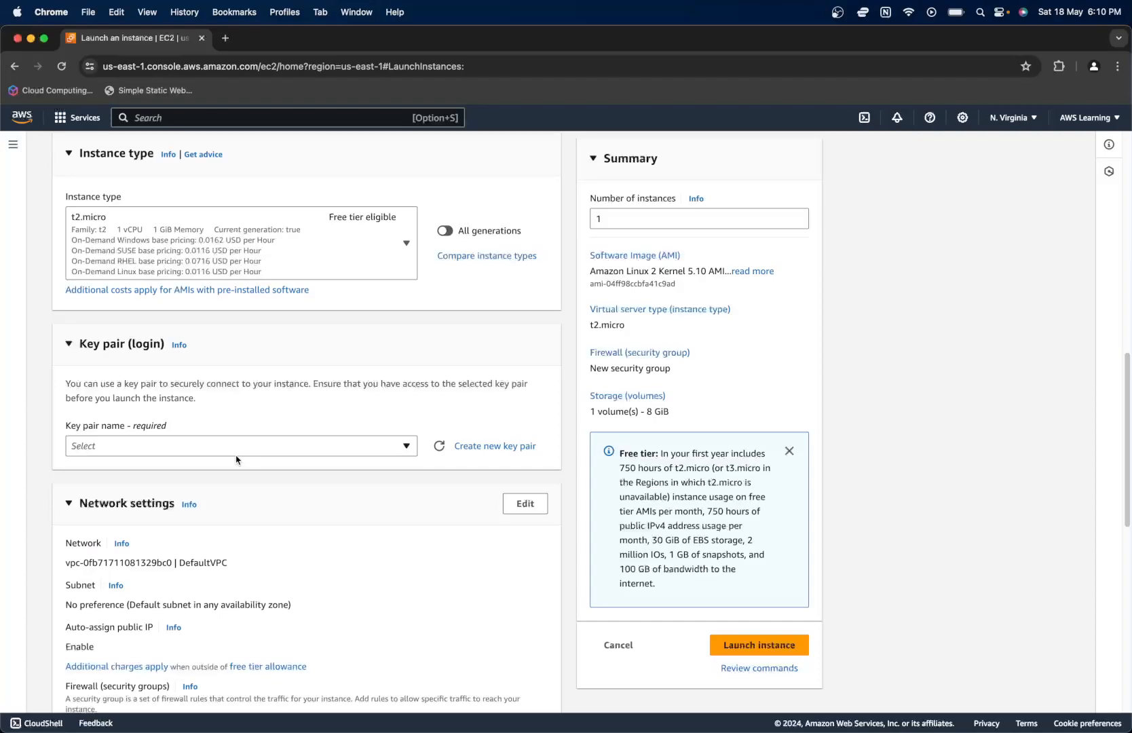
pyautogui.click(406, 447)
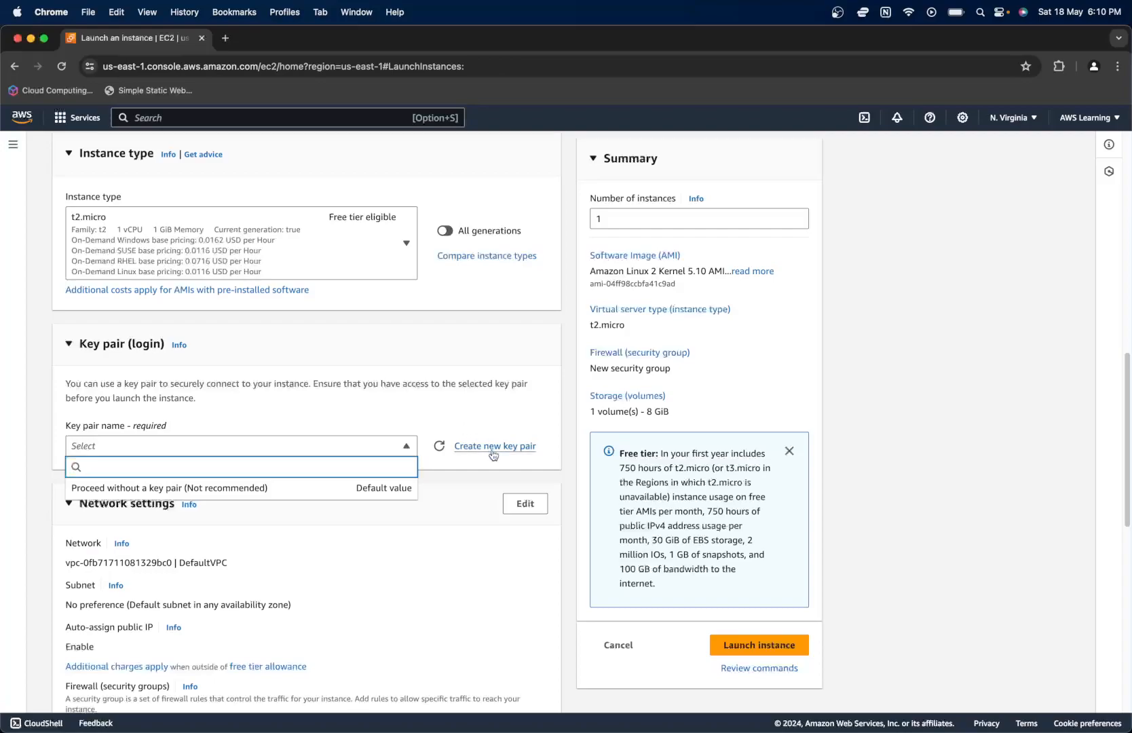
pyautogui.click(260, 488)
pyautogui.scroll(-1, 340, 544)
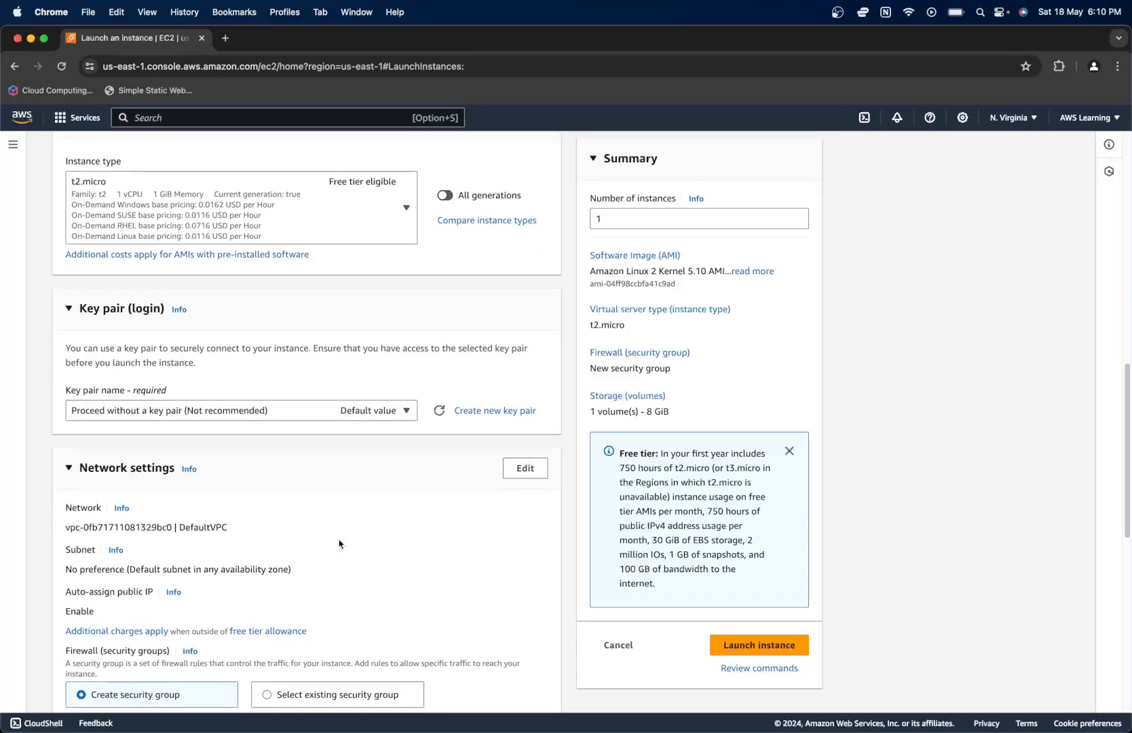
# - Open the instance's network settings for editing
pyautogui.scroll(-1, 339, 544)
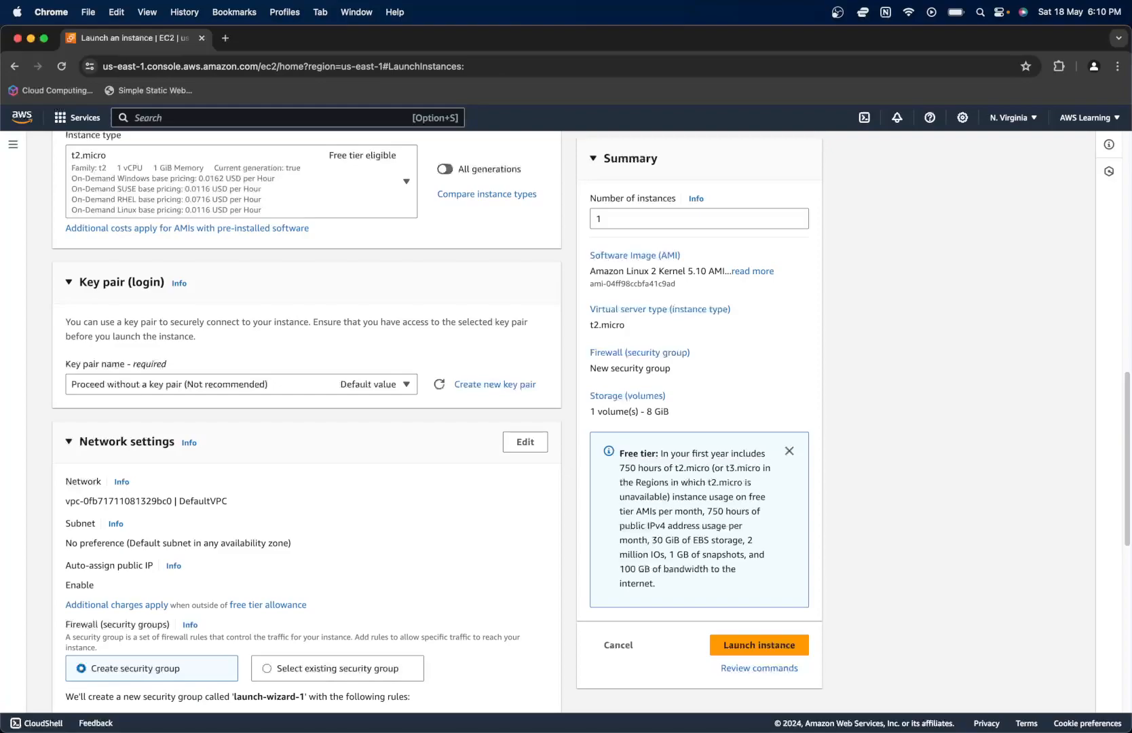
pyautogui.scroll(-5, 315, 484)
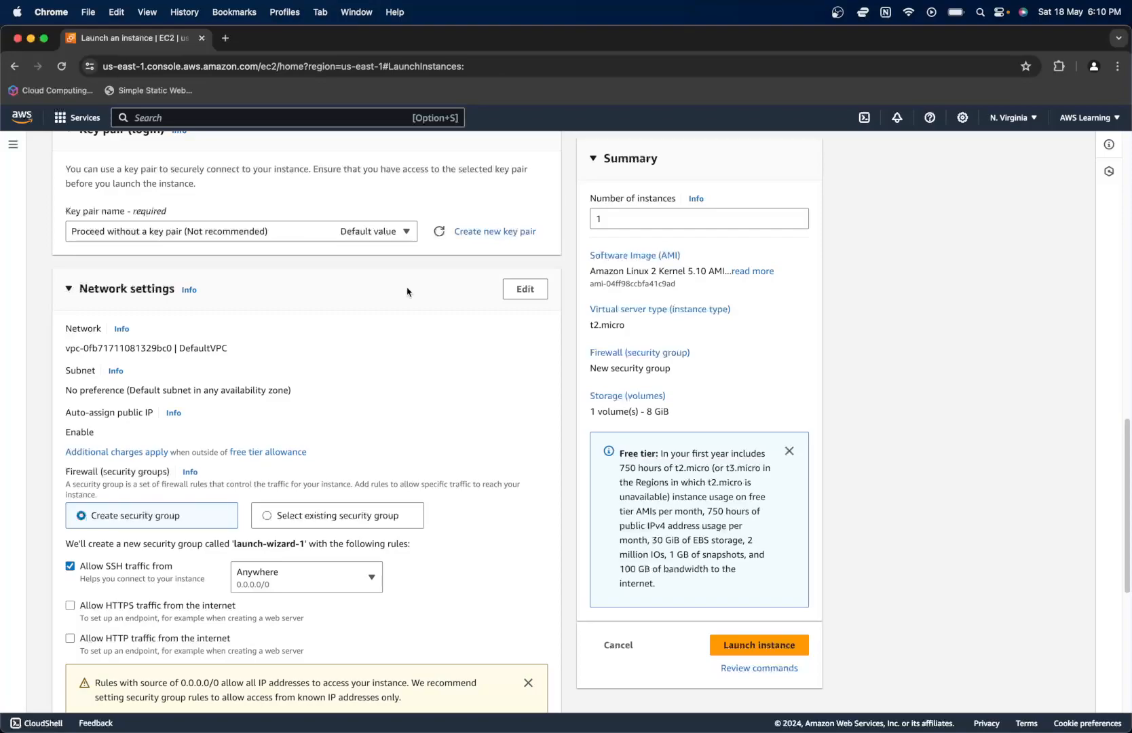
pyautogui.click(527, 291)
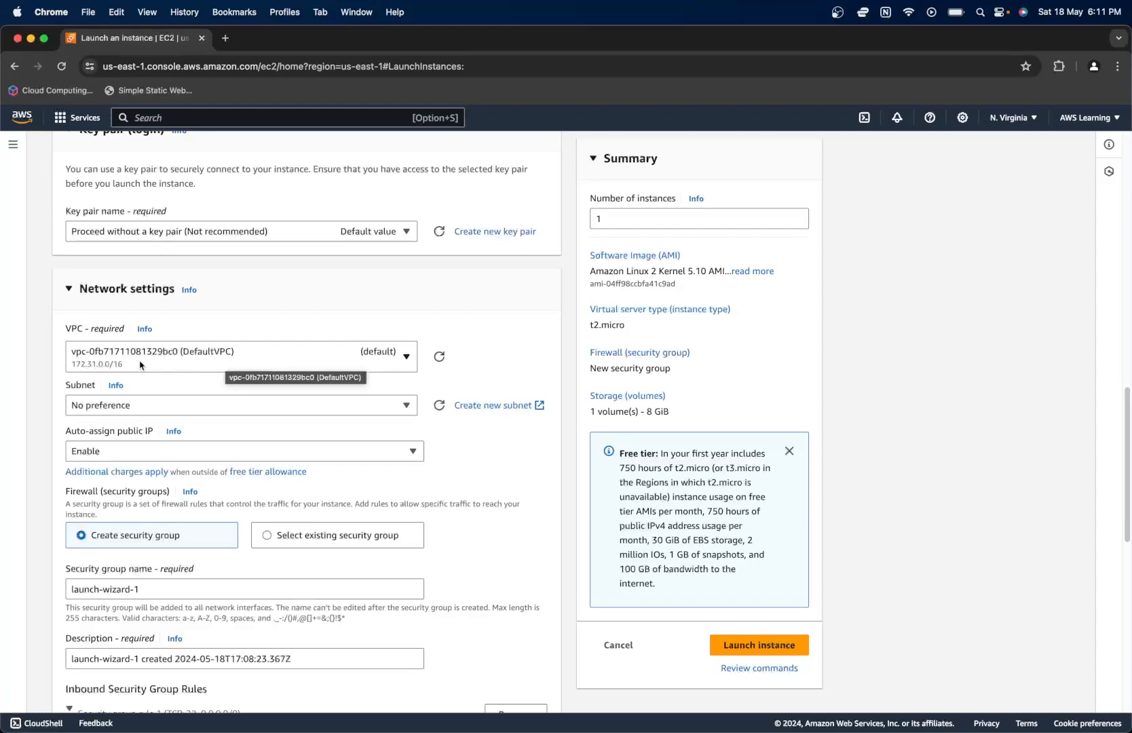
# - Try the subnets in us-east-1b and us-east-1e, and return the subnet choice to No preference
pyautogui.click(406, 405)
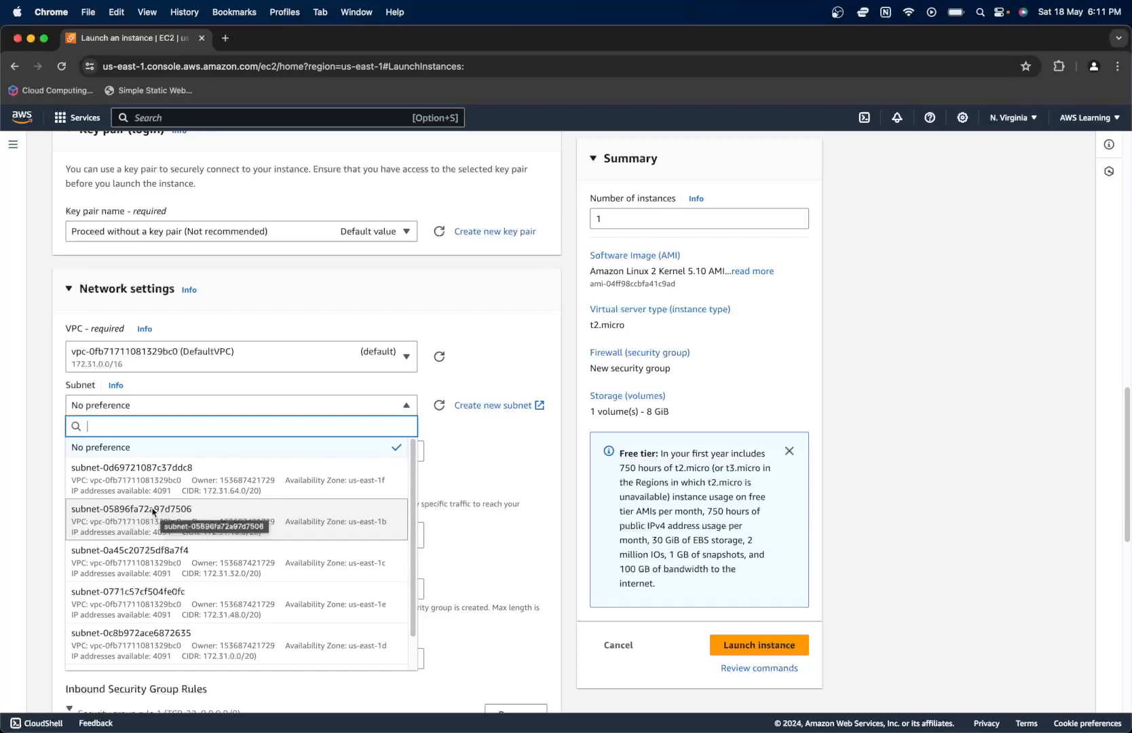
pyautogui.scroll(-1, 371, 558)
pyautogui.scroll(1, 371, 559)
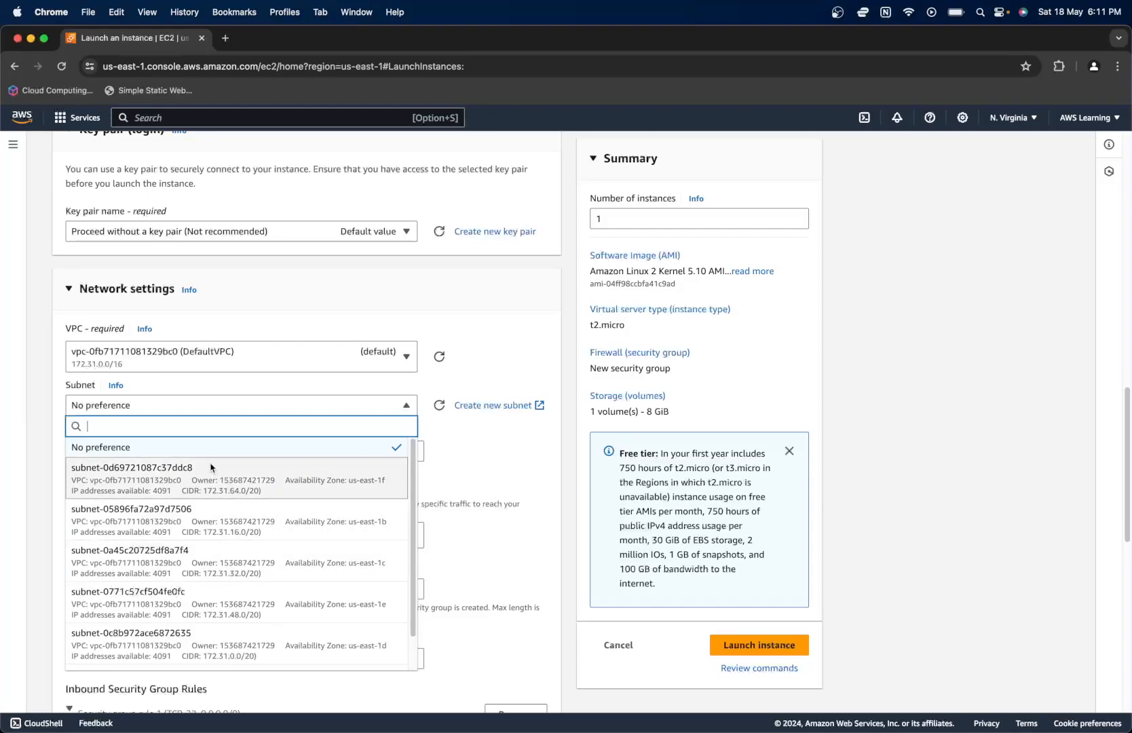
pyautogui.scroll(-1, 359, 585)
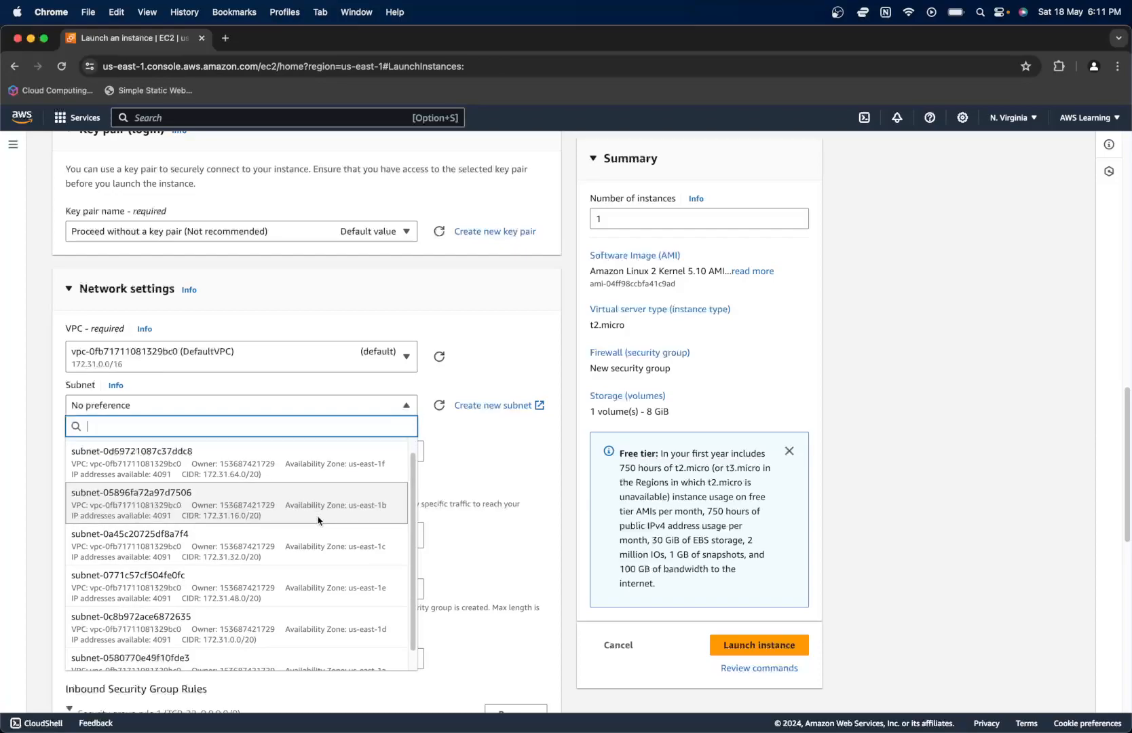
pyautogui.click(351, 510)
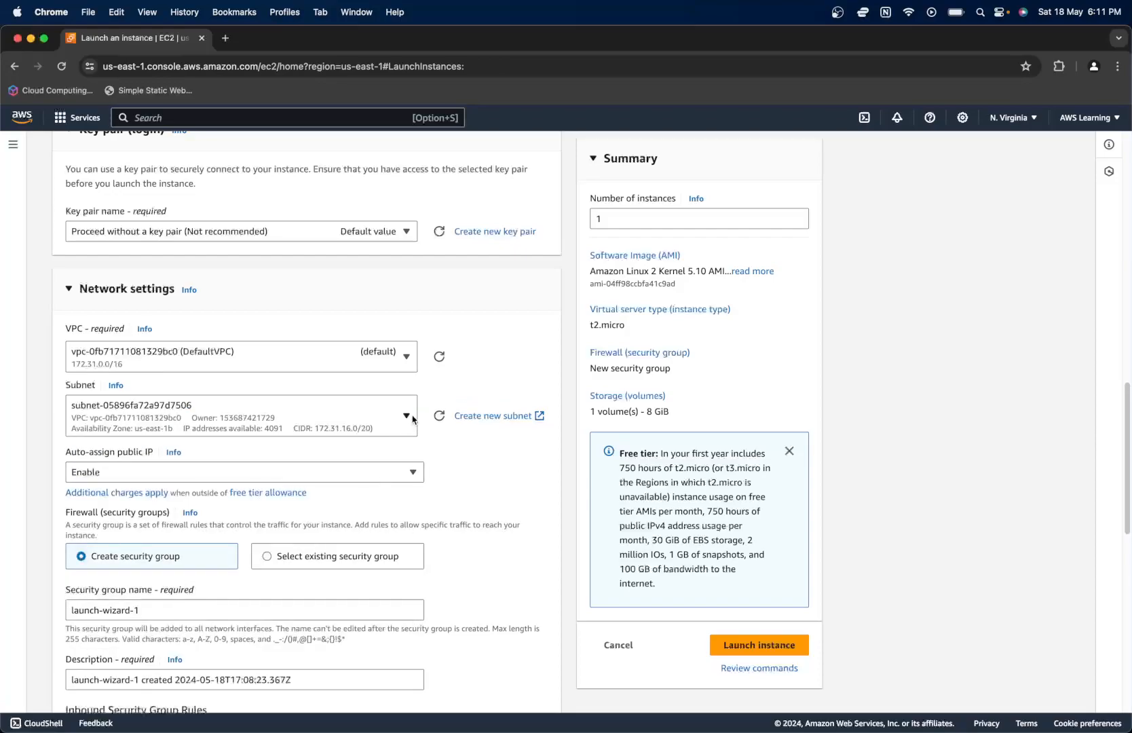
pyautogui.click(410, 418)
pyautogui.click(375, 625)
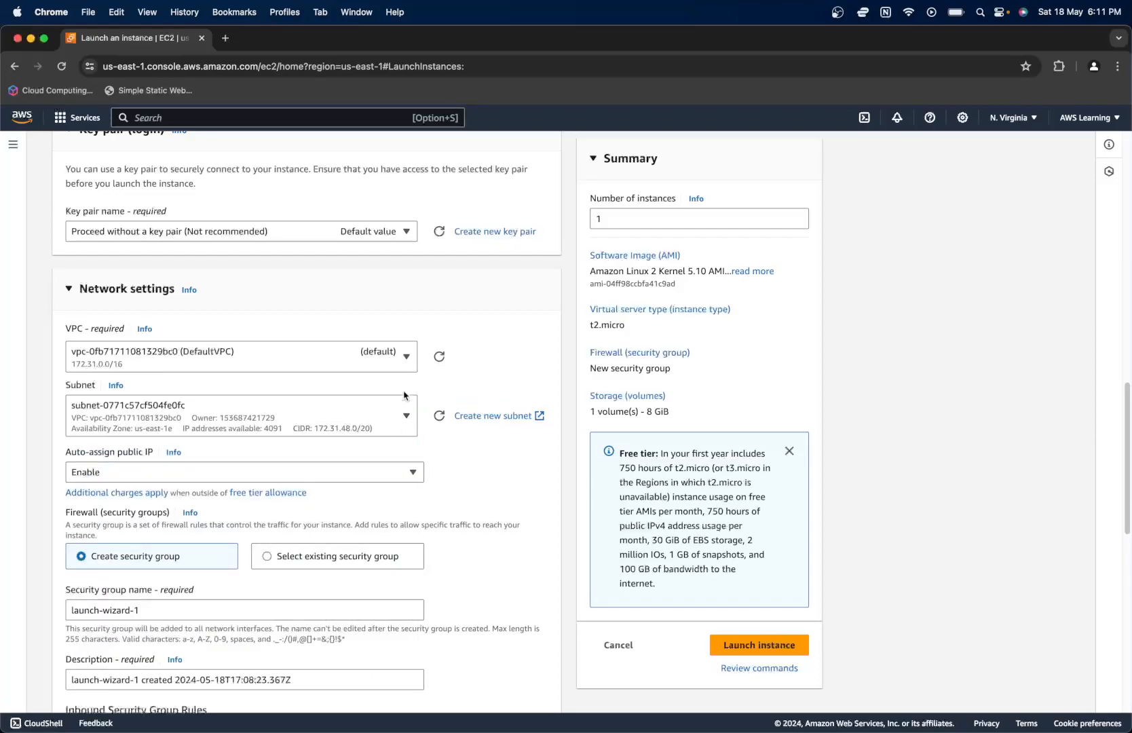
pyautogui.click(407, 416)
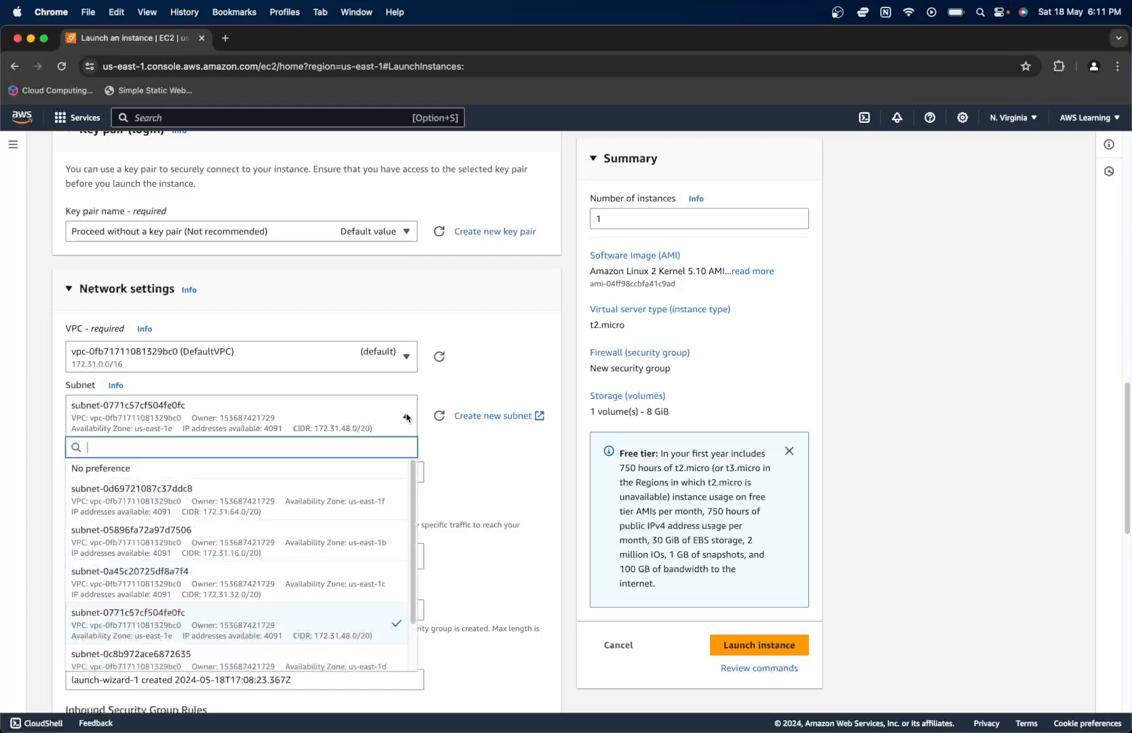
pyautogui.click(115, 475)
# - Switch the firewall option to selecting an existing security group and back to creating a new security group
pyautogui.scroll(-2, 425, 527)
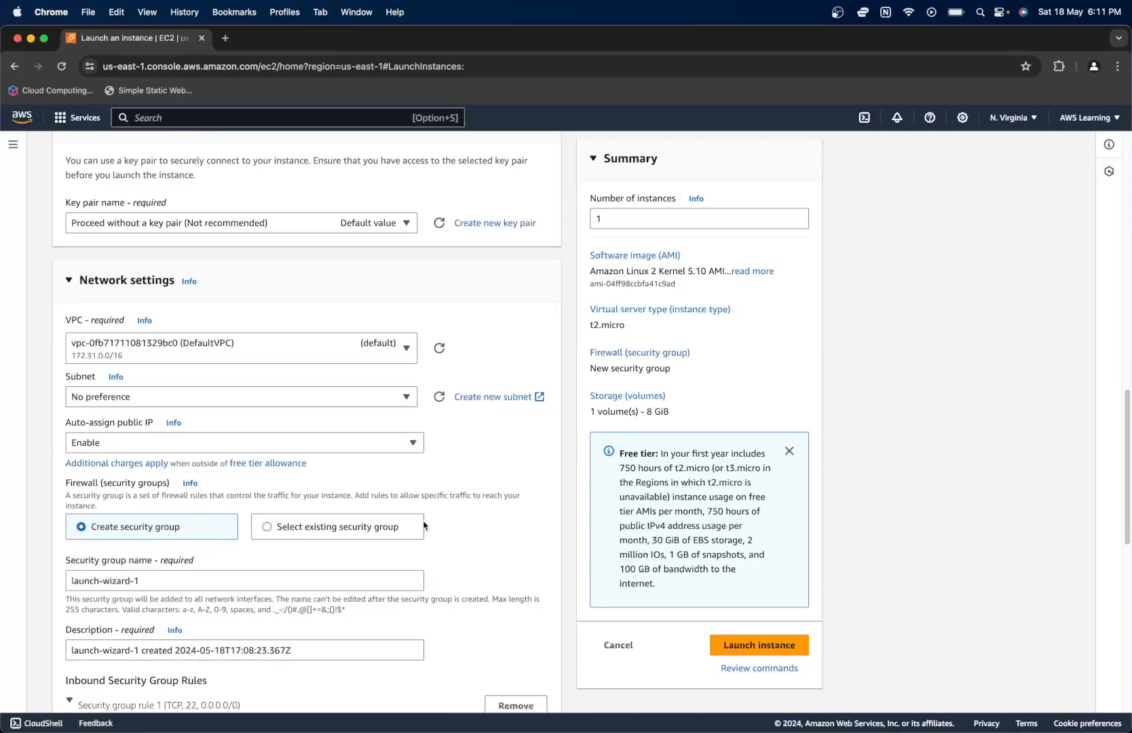
pyautogui.scroll(-1, 425, 526)
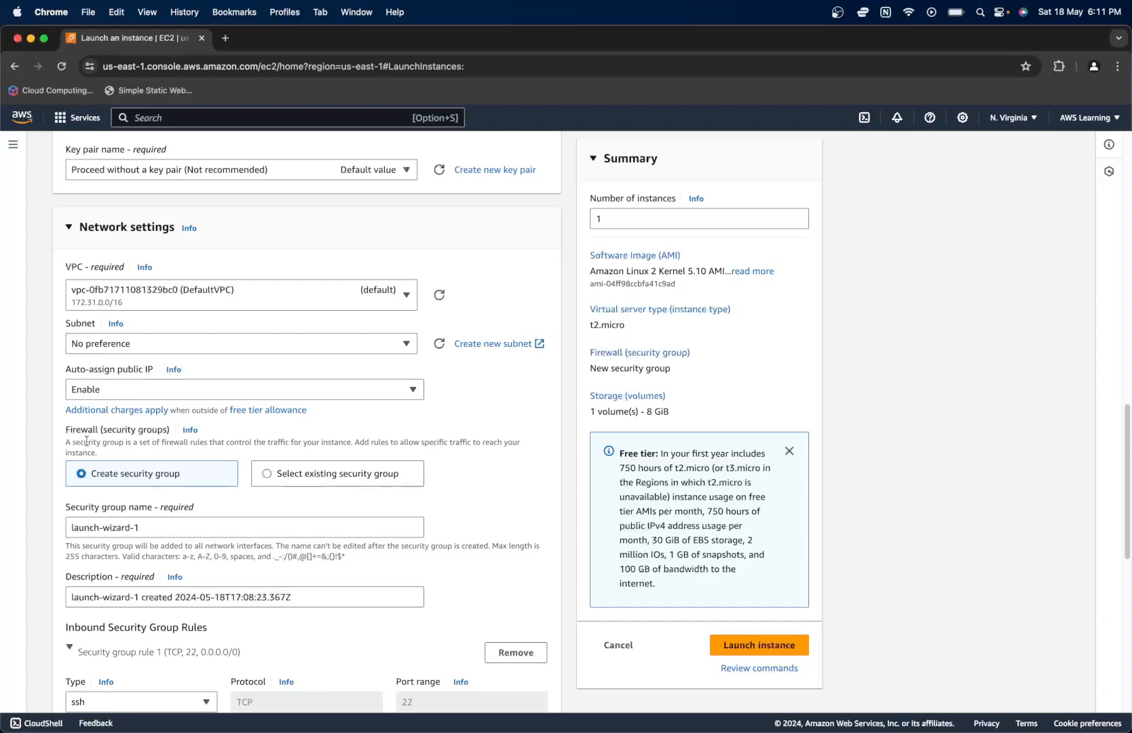
pyautogui.scroll(-5, 117, 432)
pyautogui.scroll(-1, 117, 433)
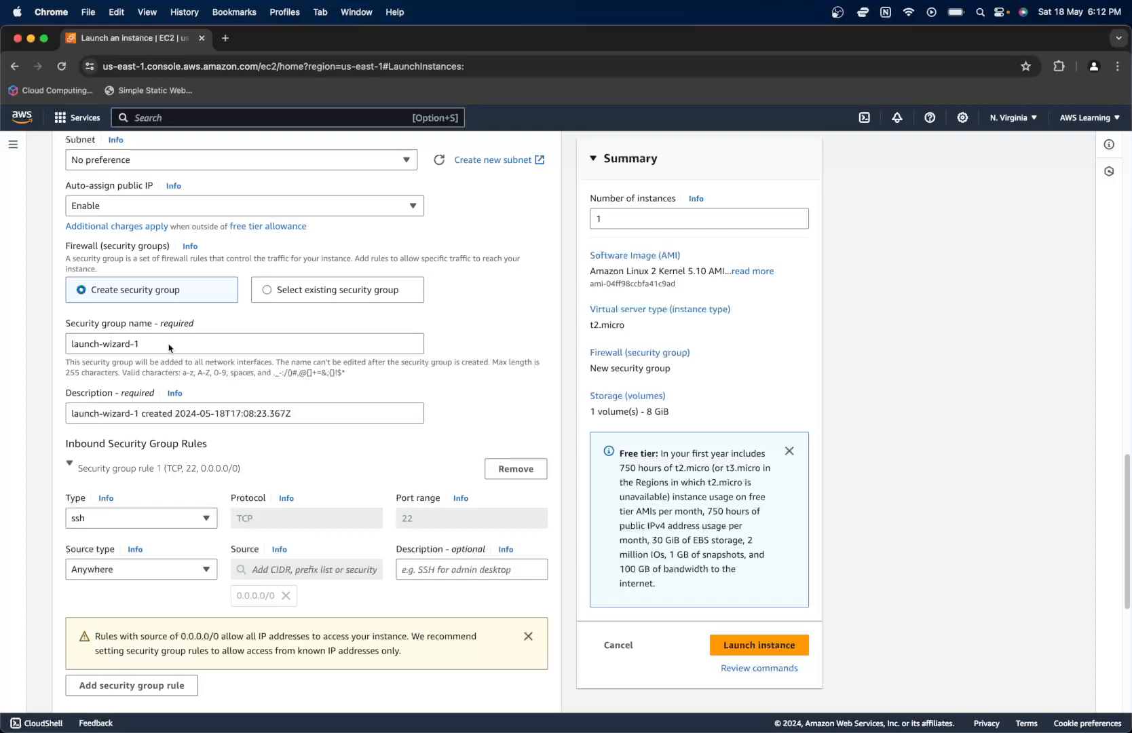
pyautogui.click(267, 291)
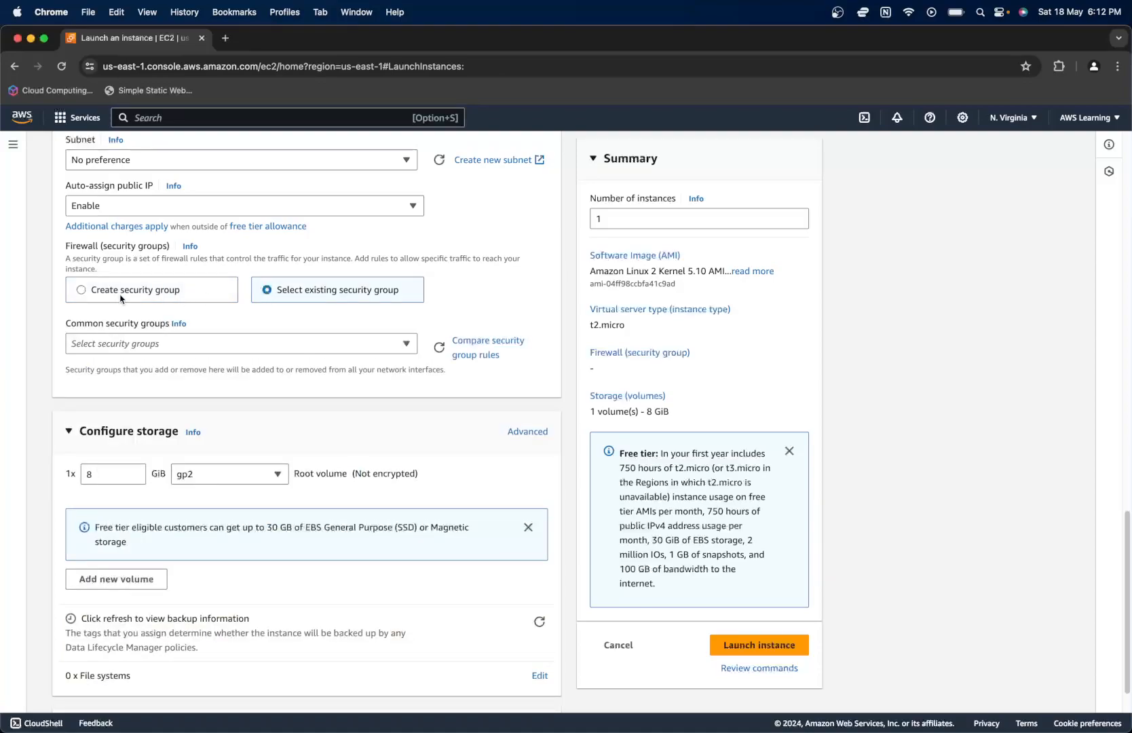
pyautogui.click(73, 299)
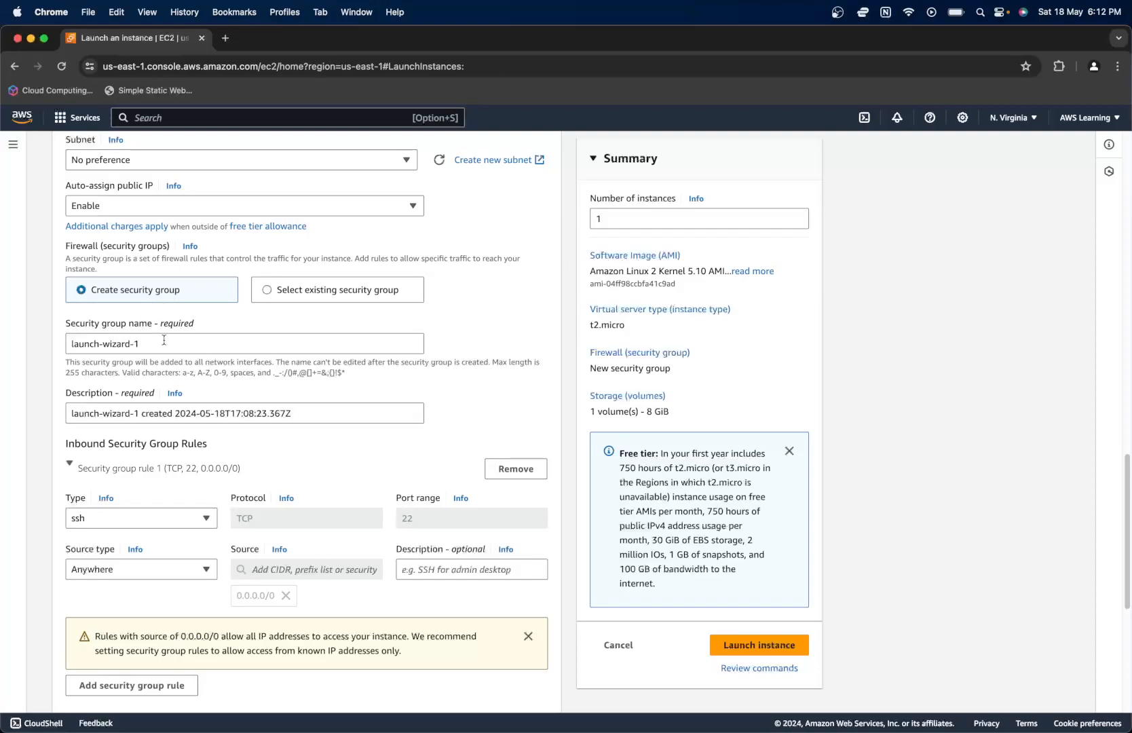
# - Review the new security group's SSH inbound rule and its source type options, keeping Anywhere as the source
pyautogui.scroll(-1, 145, 359)
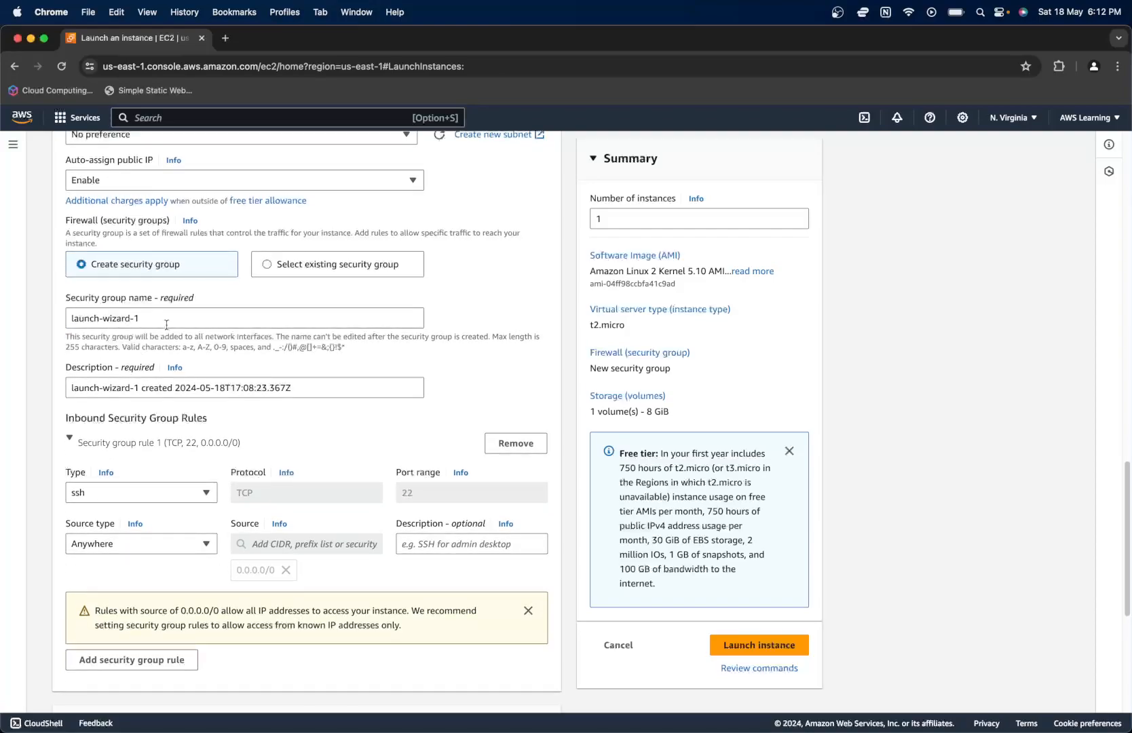
pyautogui.scroll(-3, 170, 332)
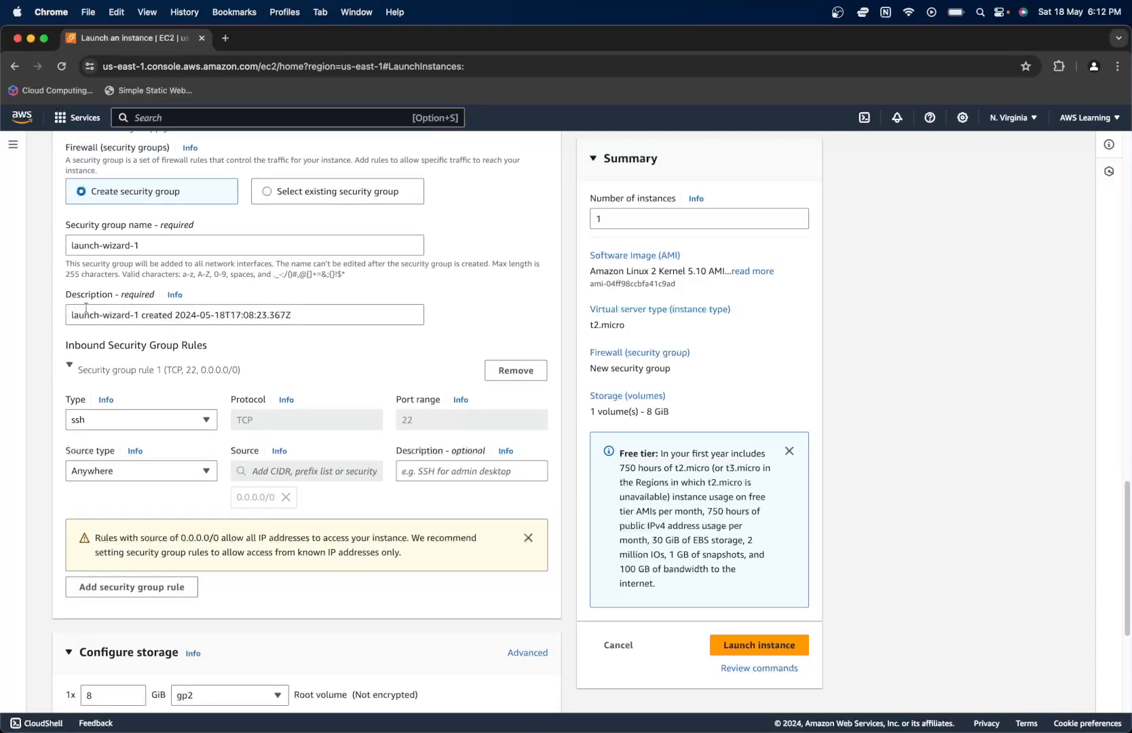
pyautogui.scroll(-1, 216, 336)
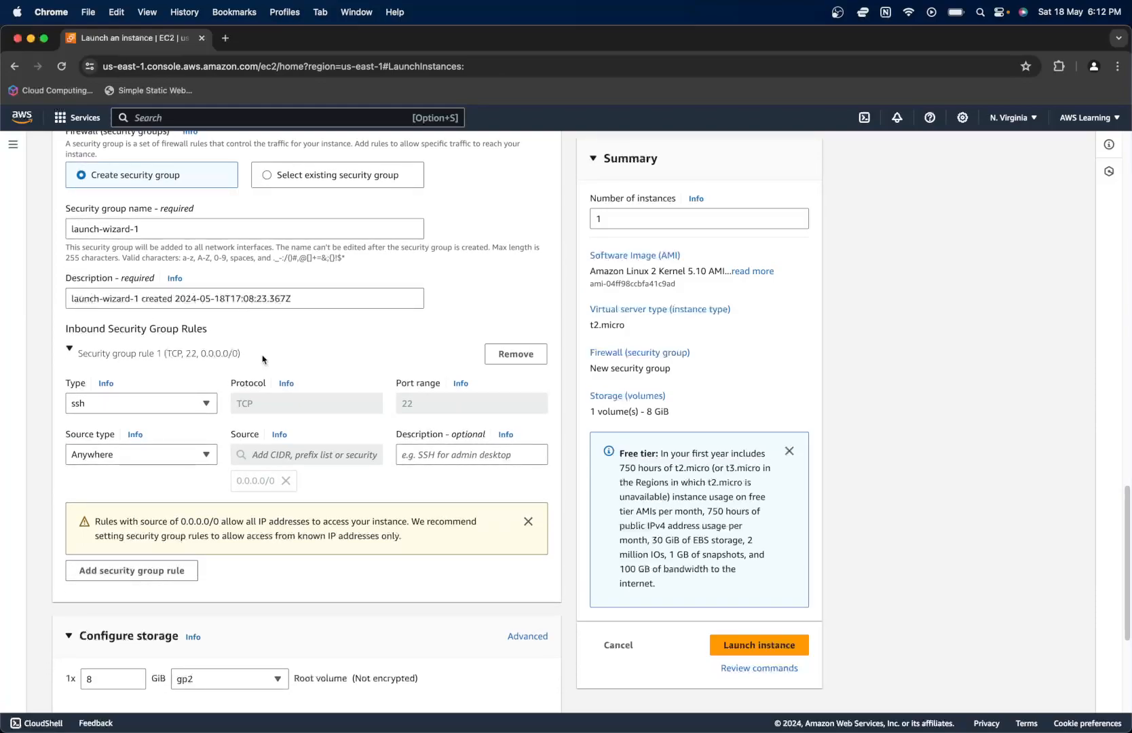
pyautogui.scroll(-2, 264, 358)
pyautogui.scroll(-1, 263, 359)
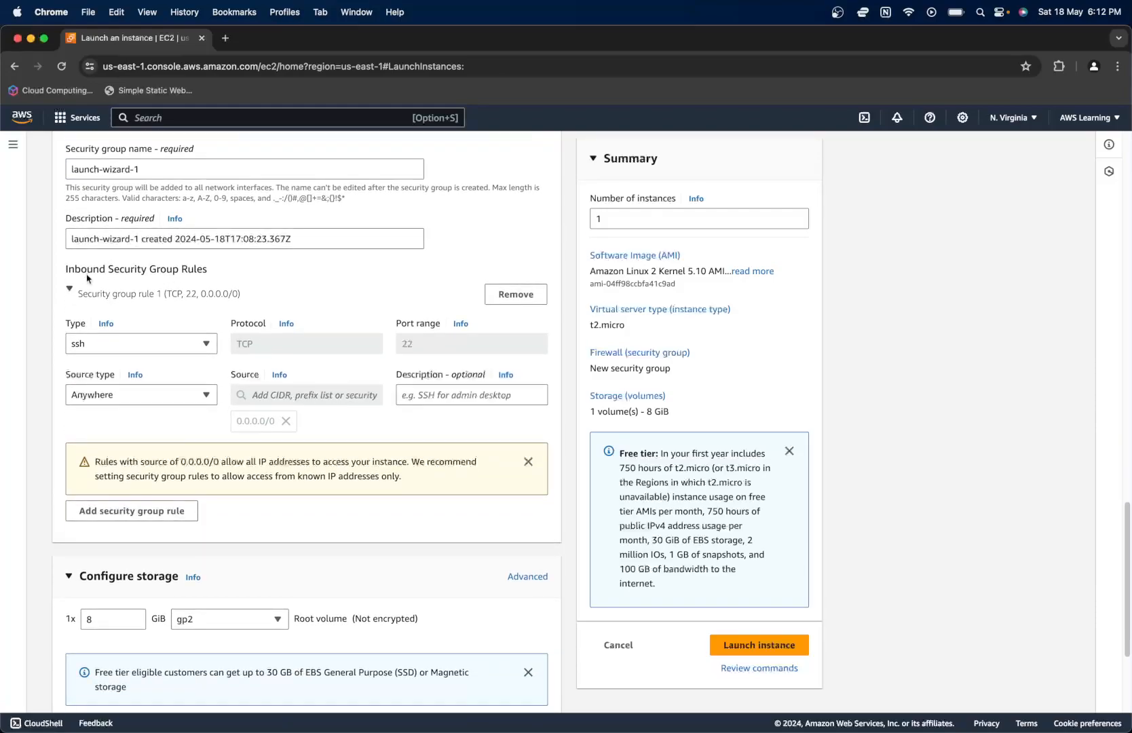
pyautogui.scroll(-1, 116, 283)
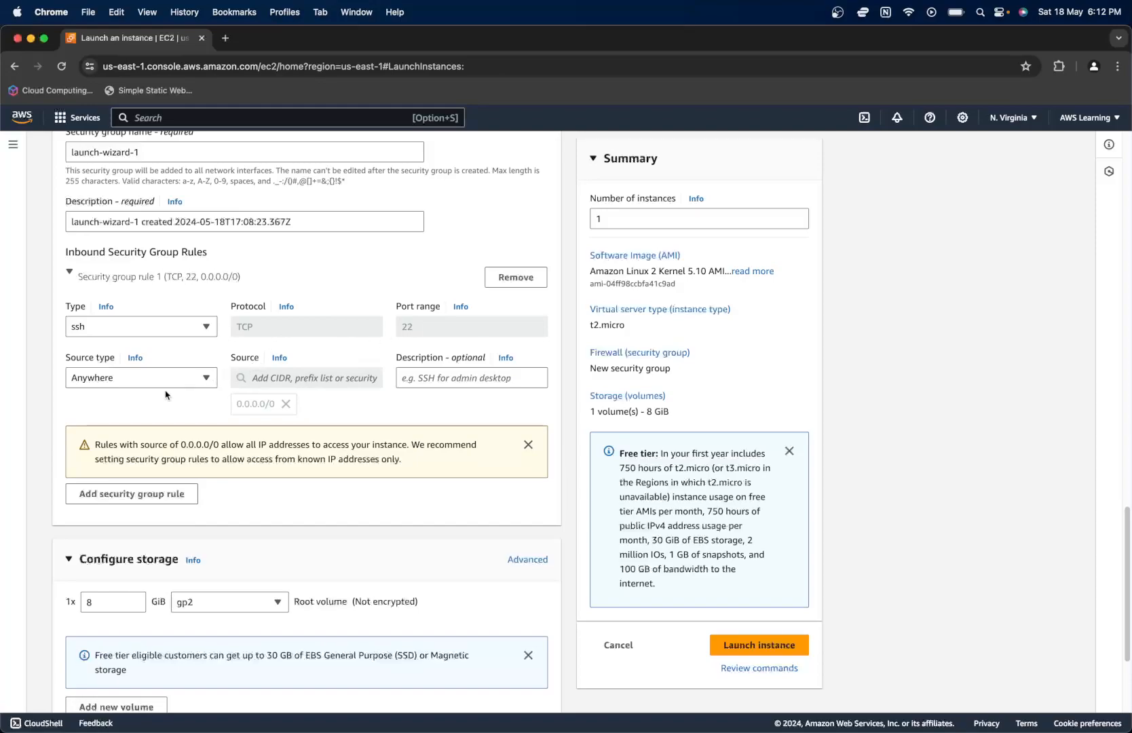
pyautogui.click(206, 378)
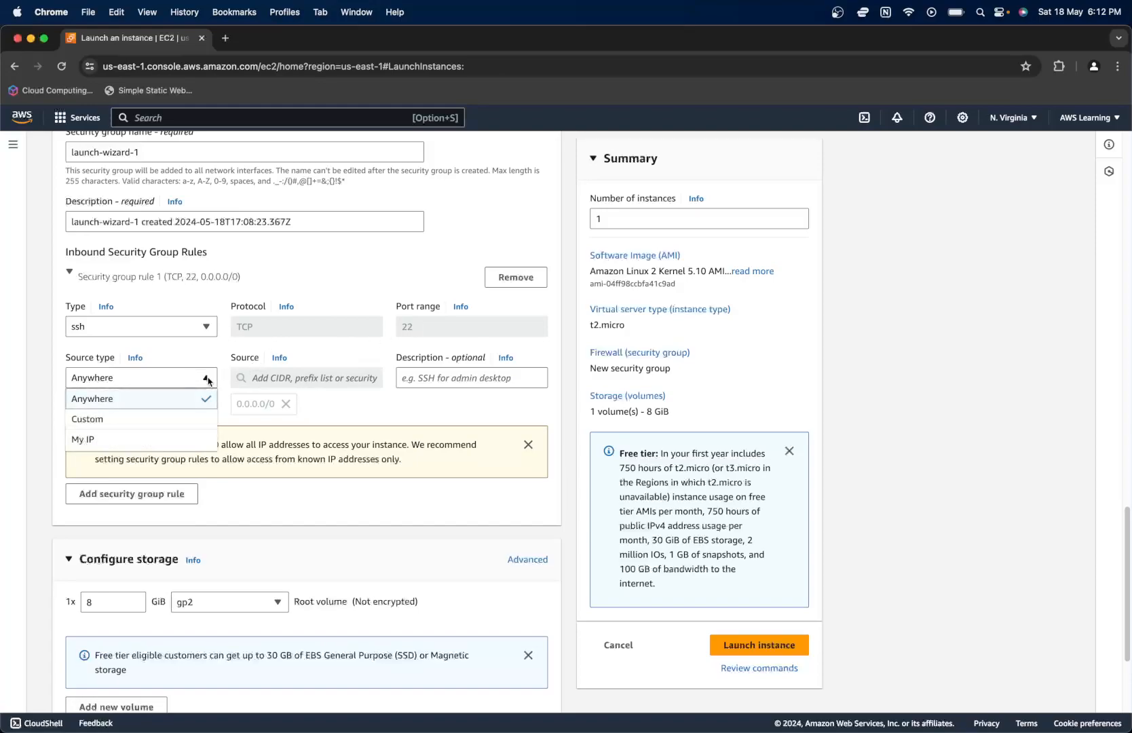
pyautogui.click(136, 399)
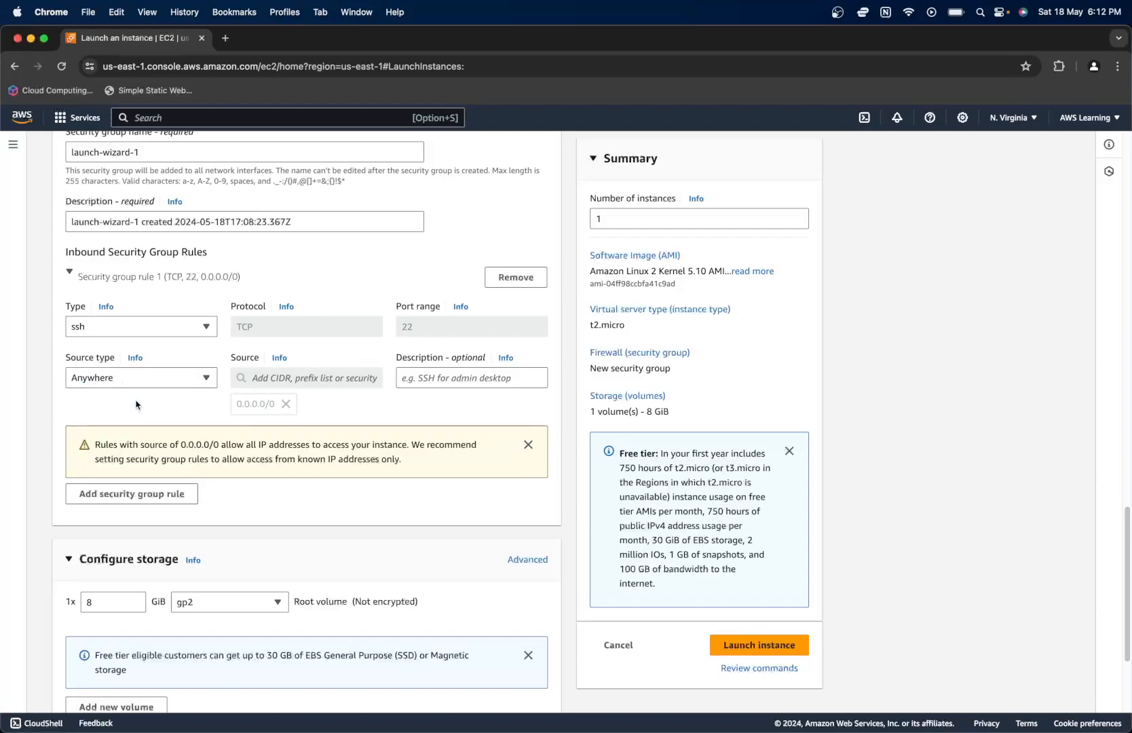
# - Add a second inbound security group rule of type HTTP with source type Anywhere
pyautogui.scroll(-5, 173, 419)
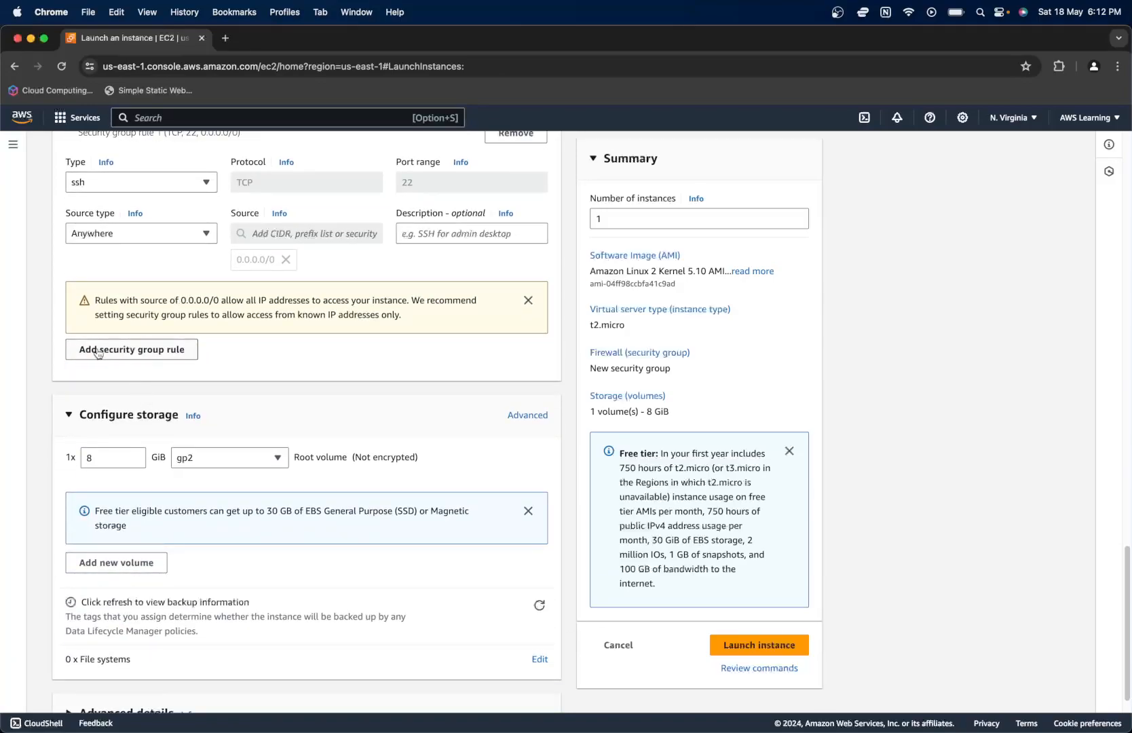
pyautogui.click(141, 351)
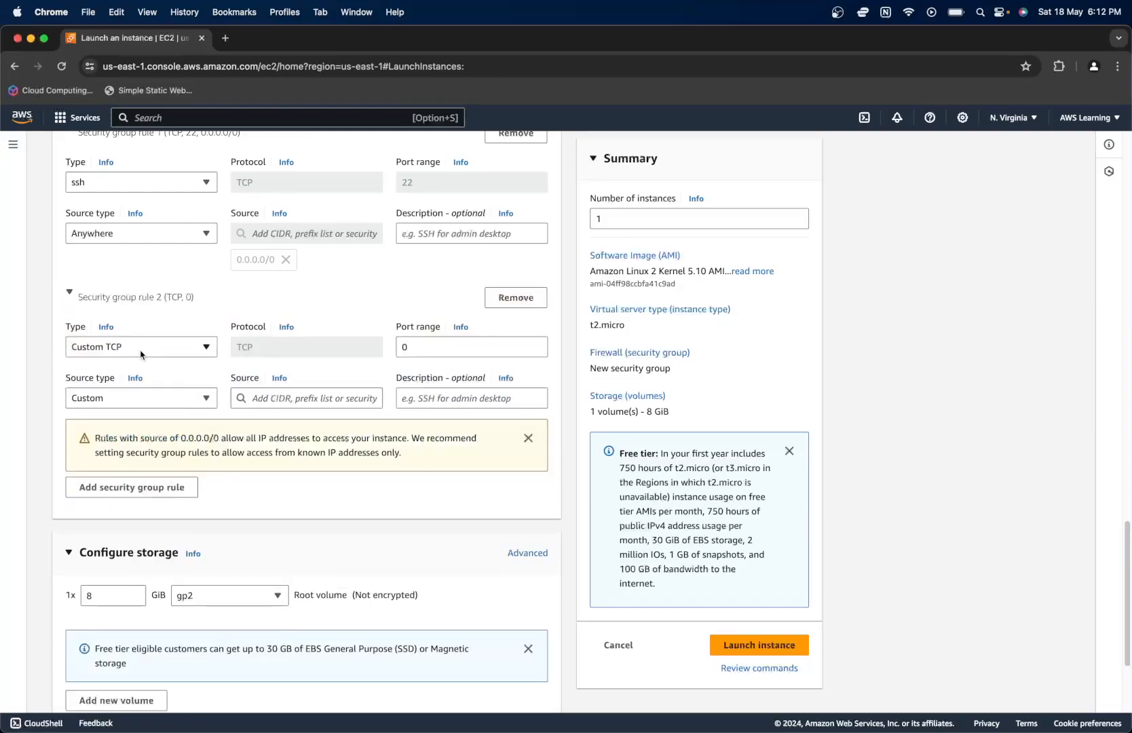
pyautogui.click(208, 351)
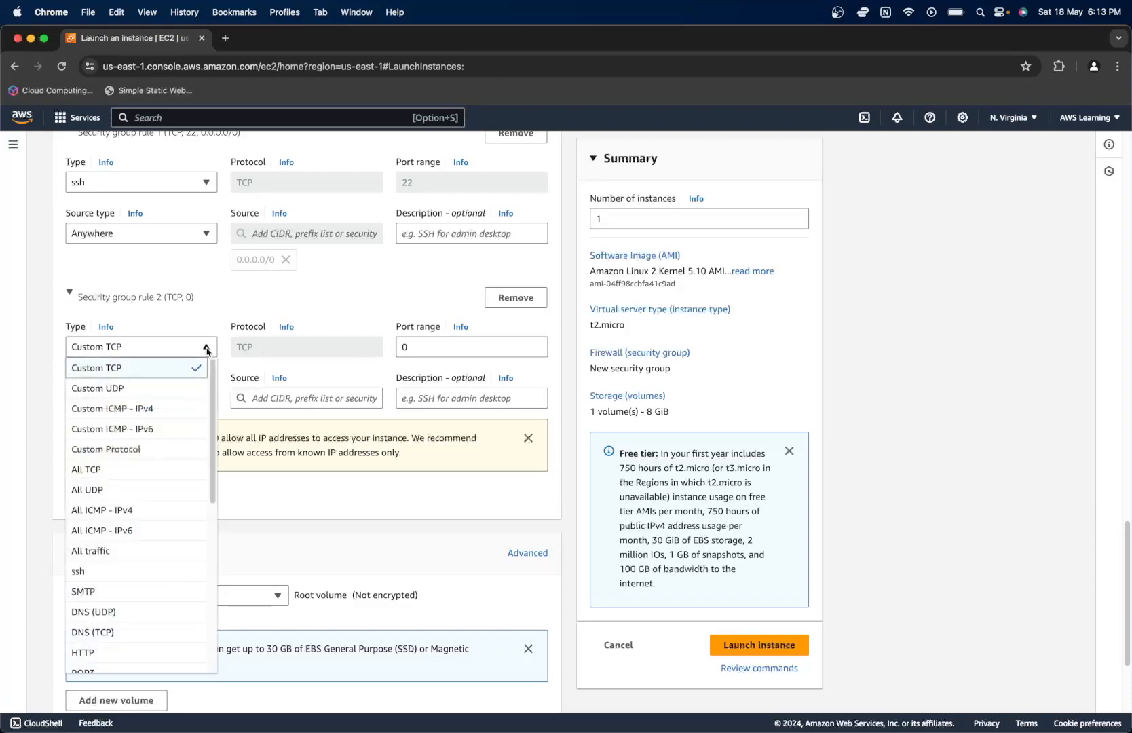
pyautogui.scroll(-3, 129, 488)
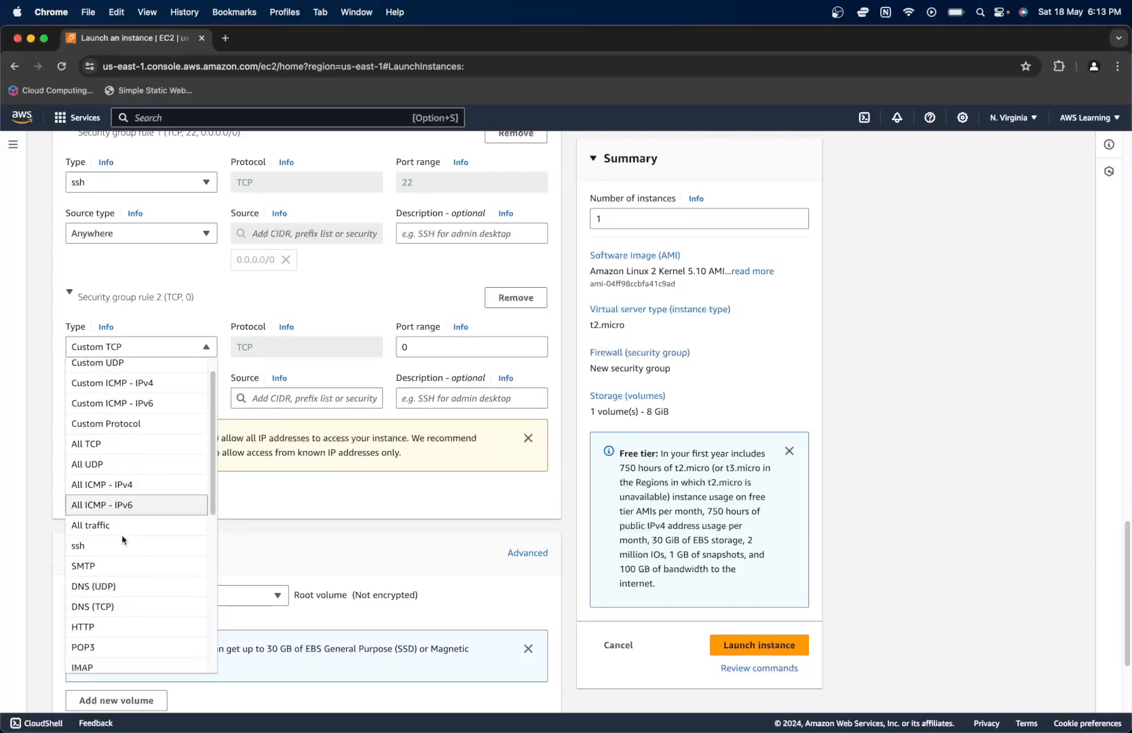
pyautogui.click(83, 507)
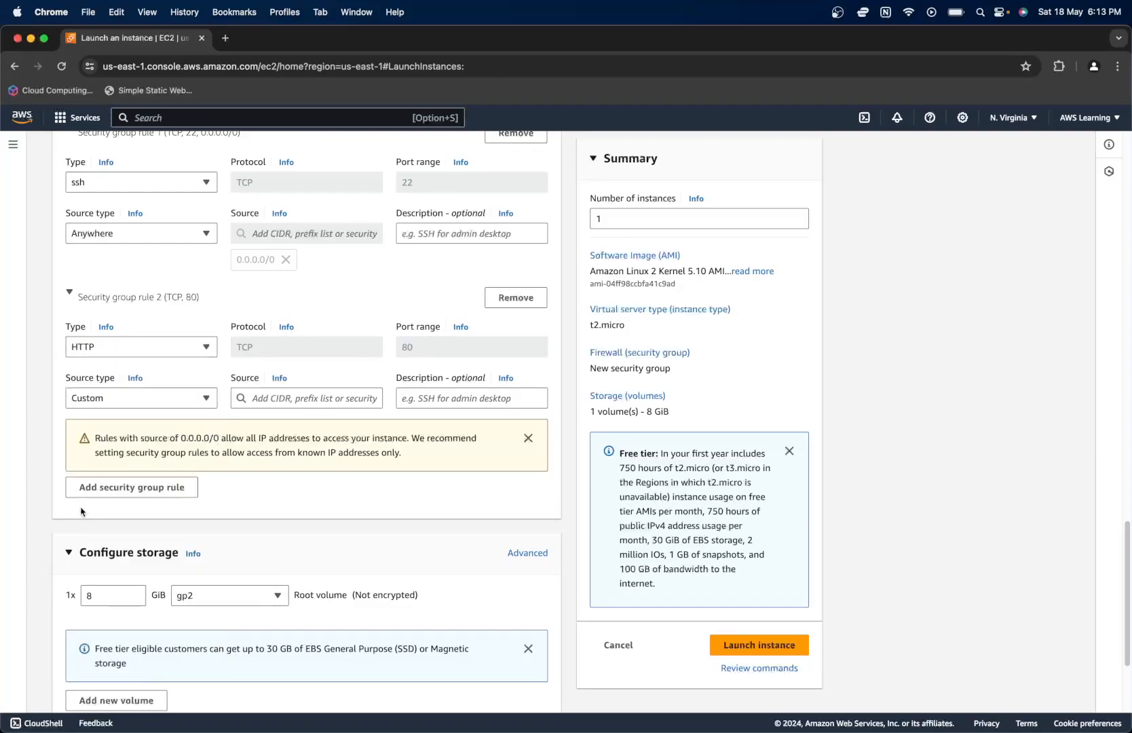
pyautogui.click(207, 403)
pyautogui.click(102, 421)
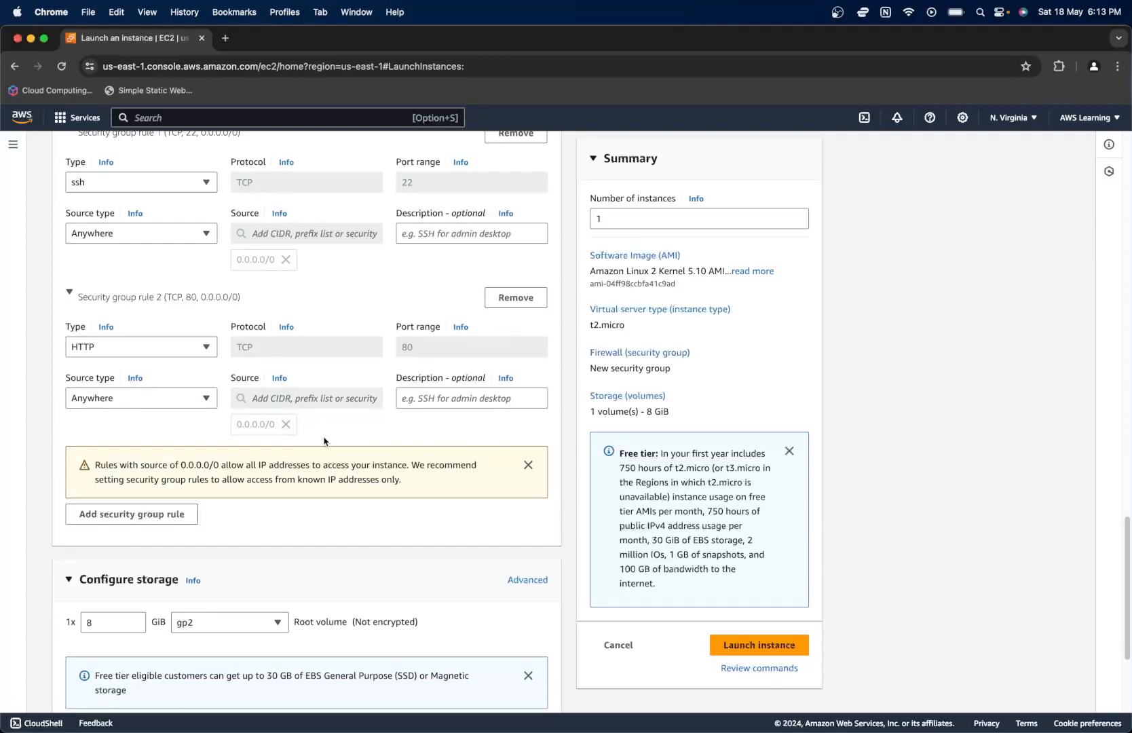
# - Examine the storage configuration and the advanced details down to the user data field, and collapse the advanced details again
pyautogui.scroll(-1, 324, 441)
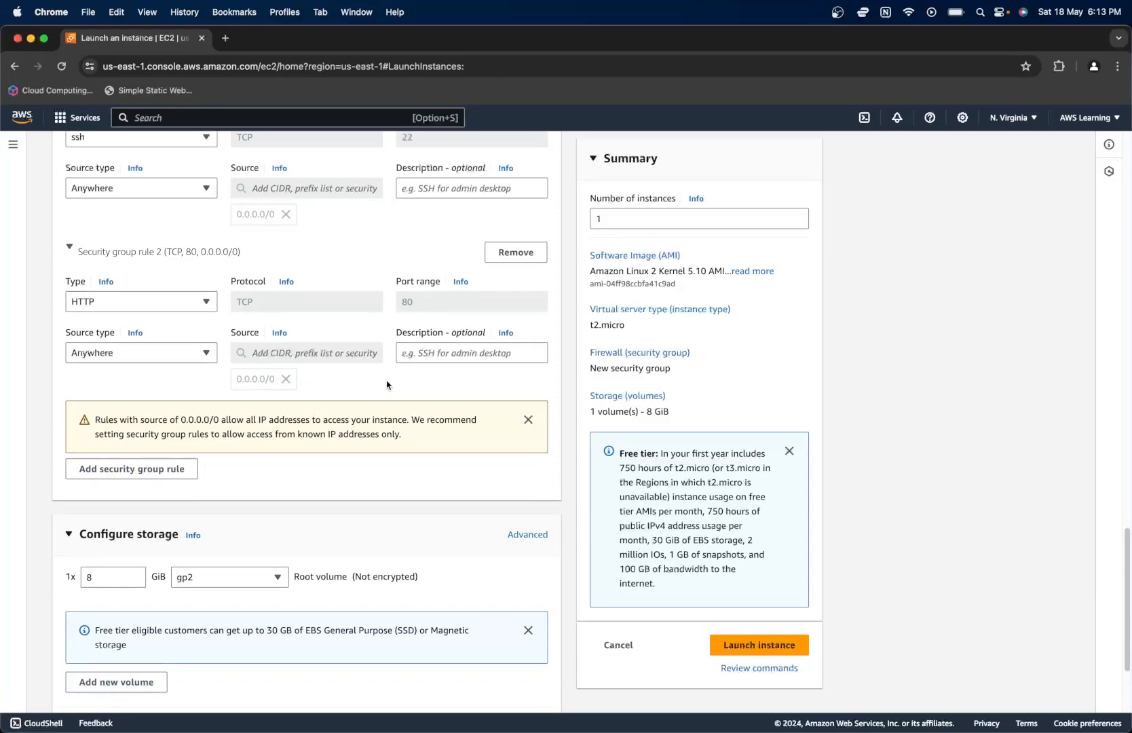
pyautogui.scroll(-1, 426, 379)
pyautogui.scroll(-2, 426, 378)
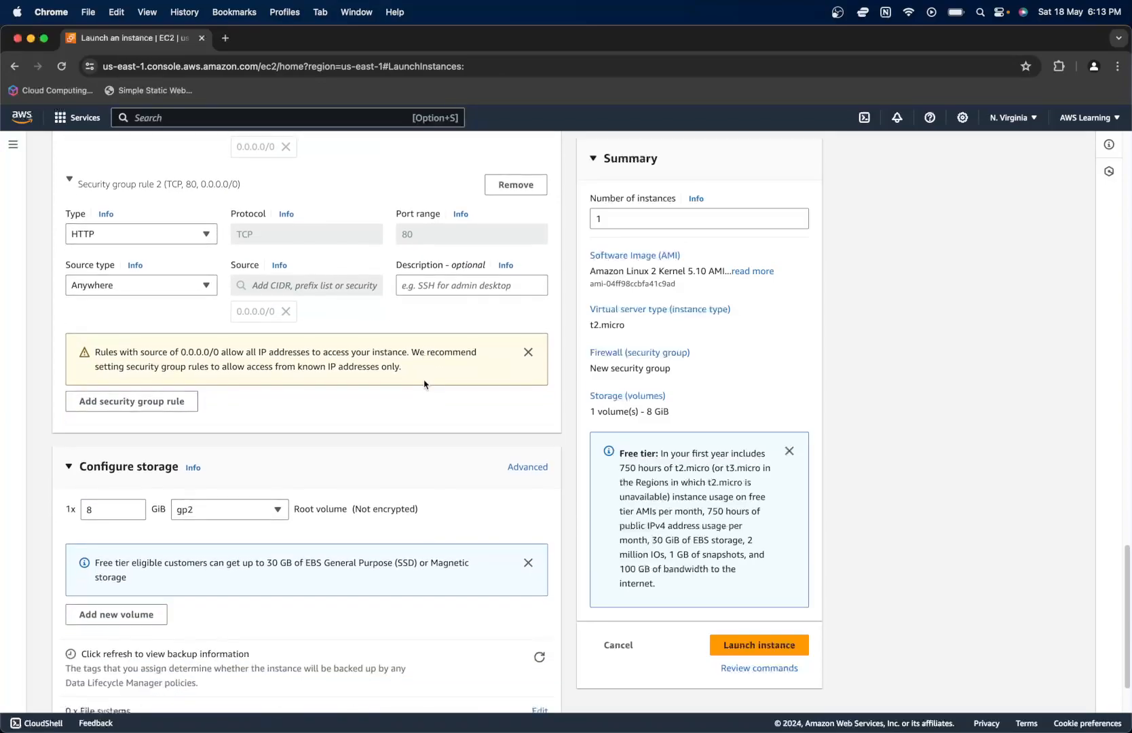
pyautogui.scroll(-2, 203, 496)
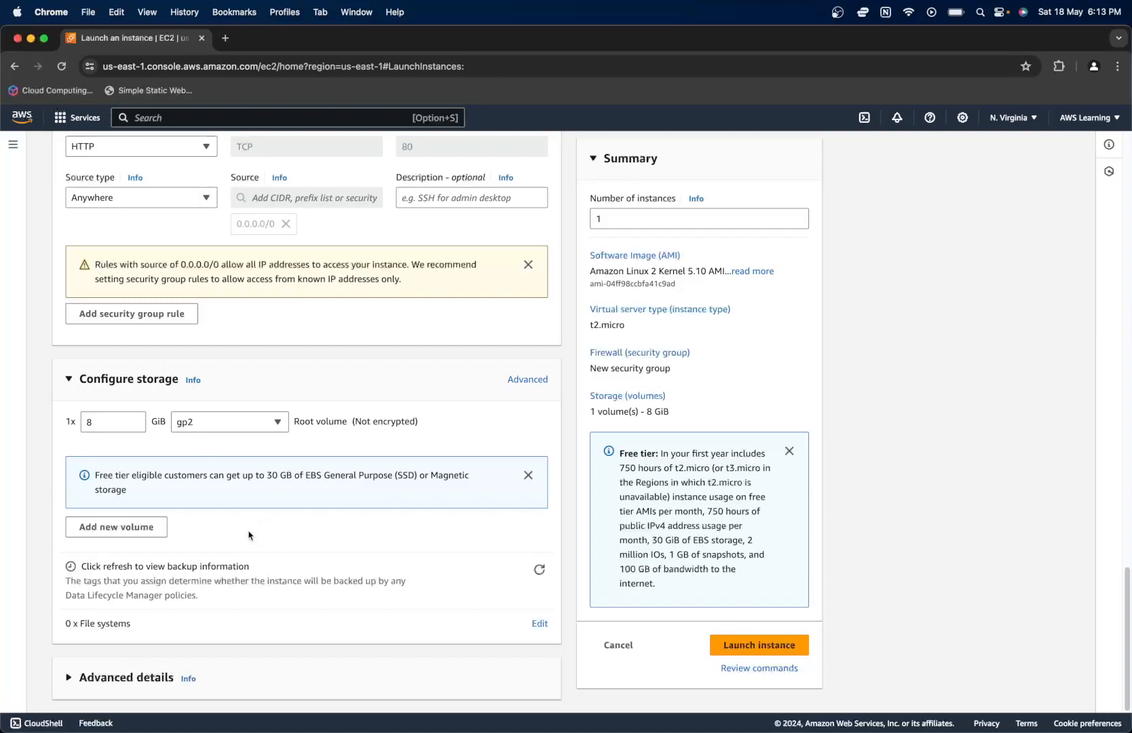
pyautogui.click(69, 678)
pyautogui.scroll(-10, 70, 680)
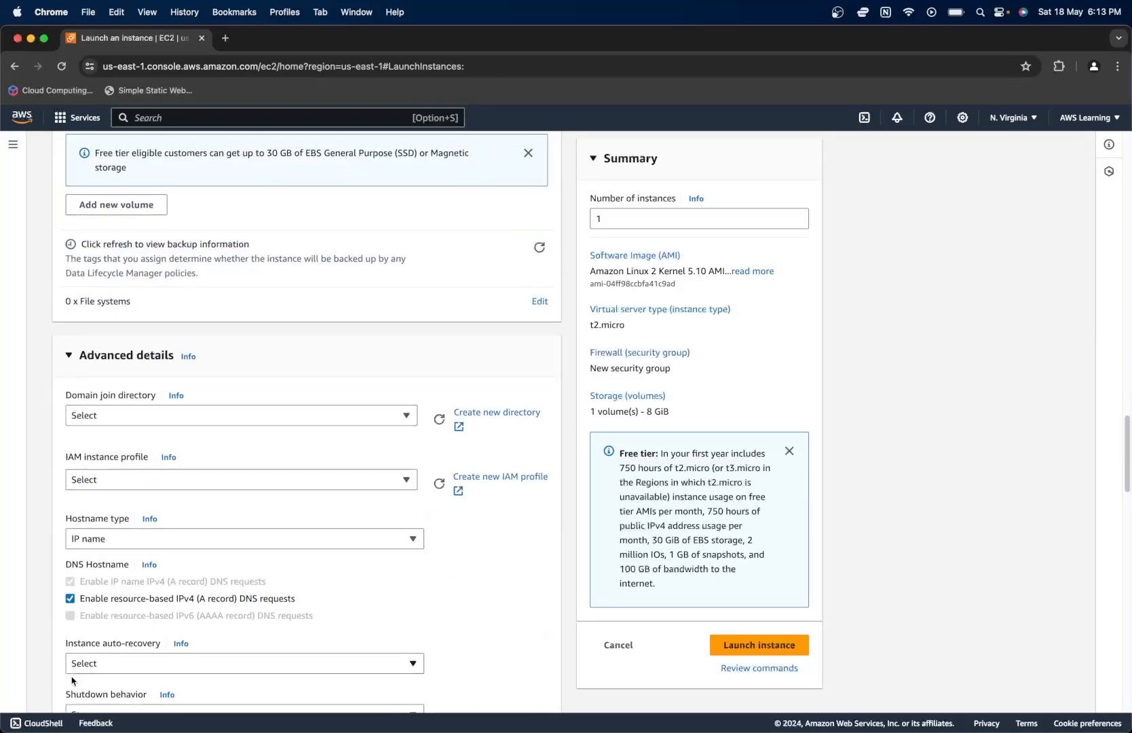
pyautogui.scroll(-15, 72, 680)
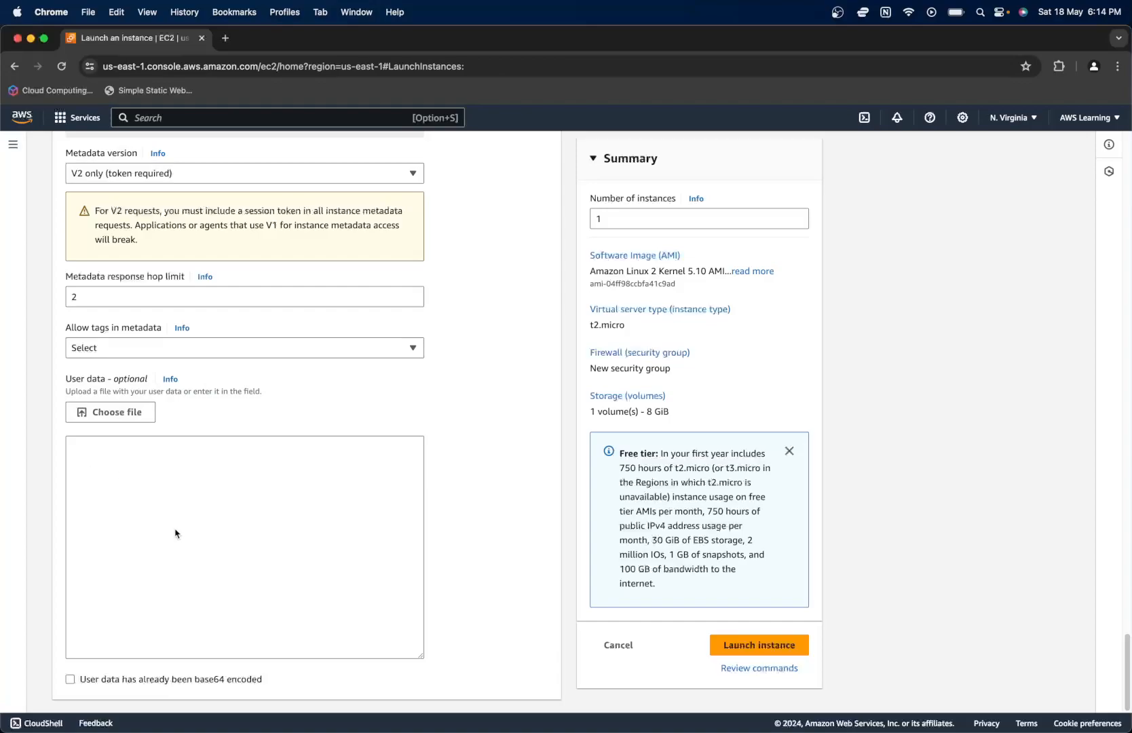
pyautogui.scroll(5, 179, 527)
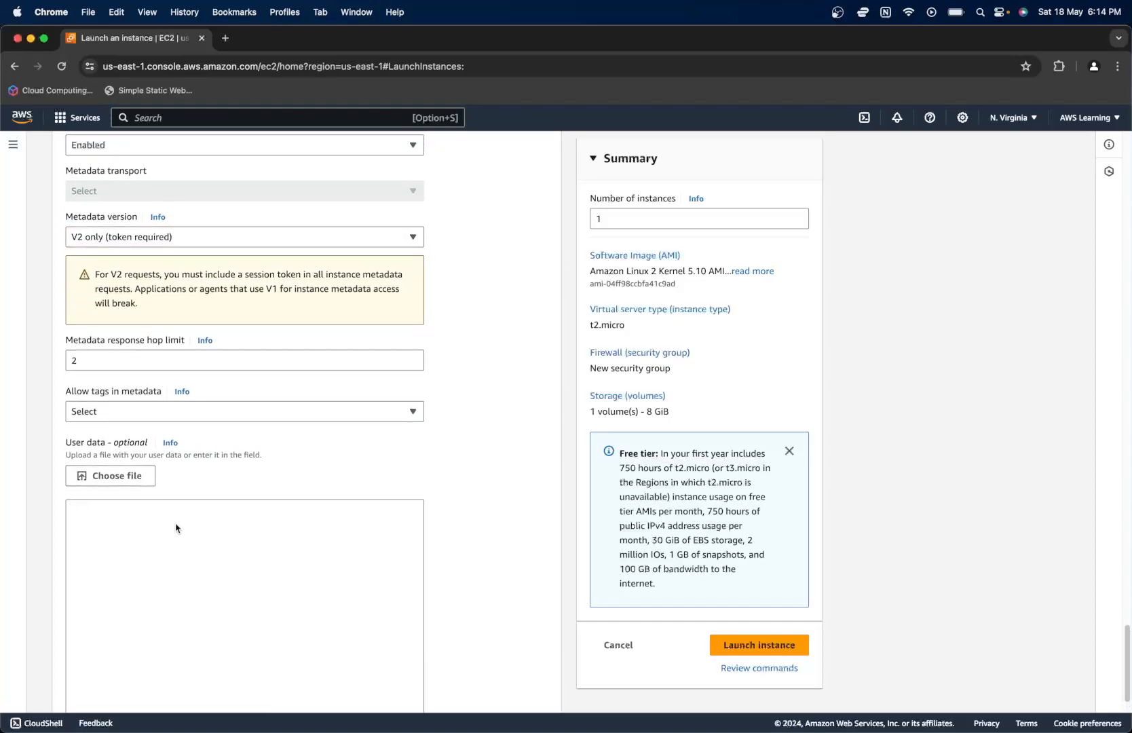
pyautogui.scroll(15, 175, 529)
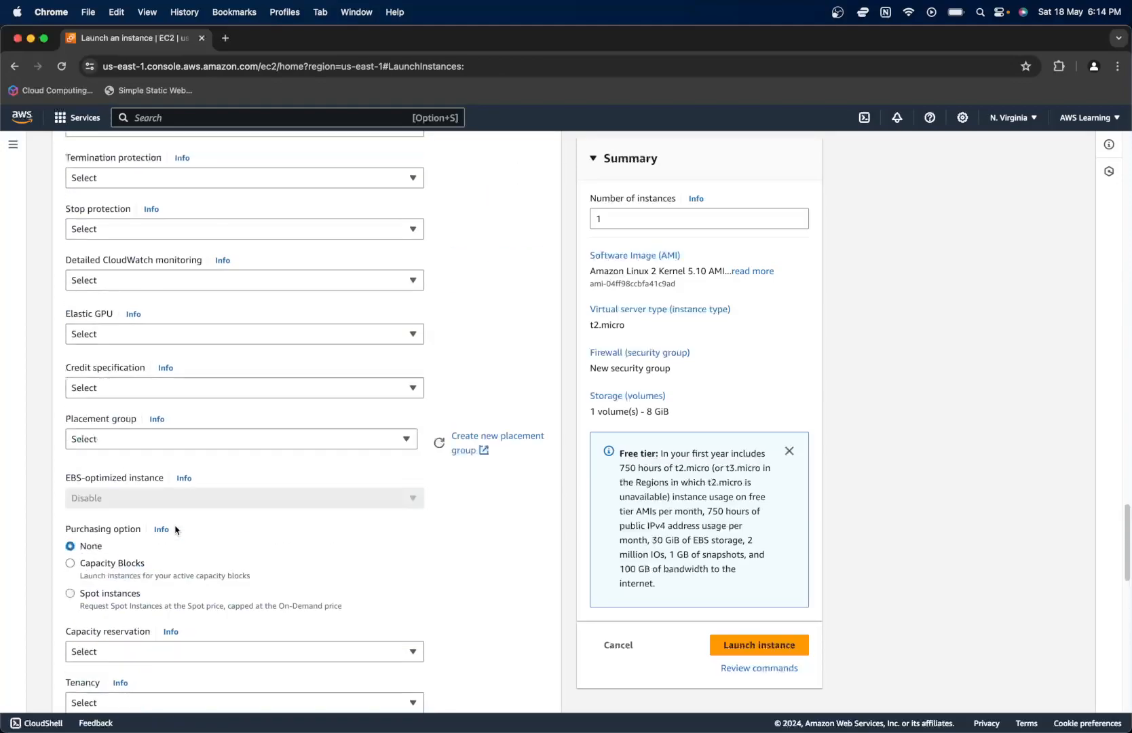
pyautogui.scroll(5, 176, 531)
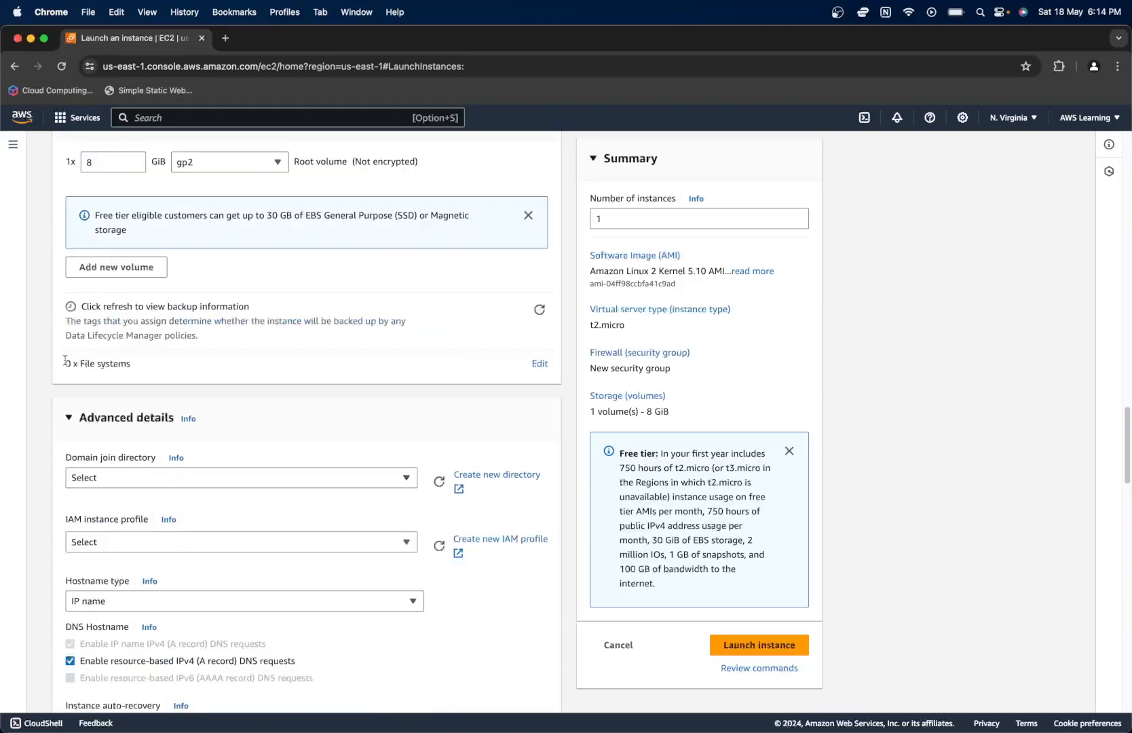
pyautogui.click(69, 420)
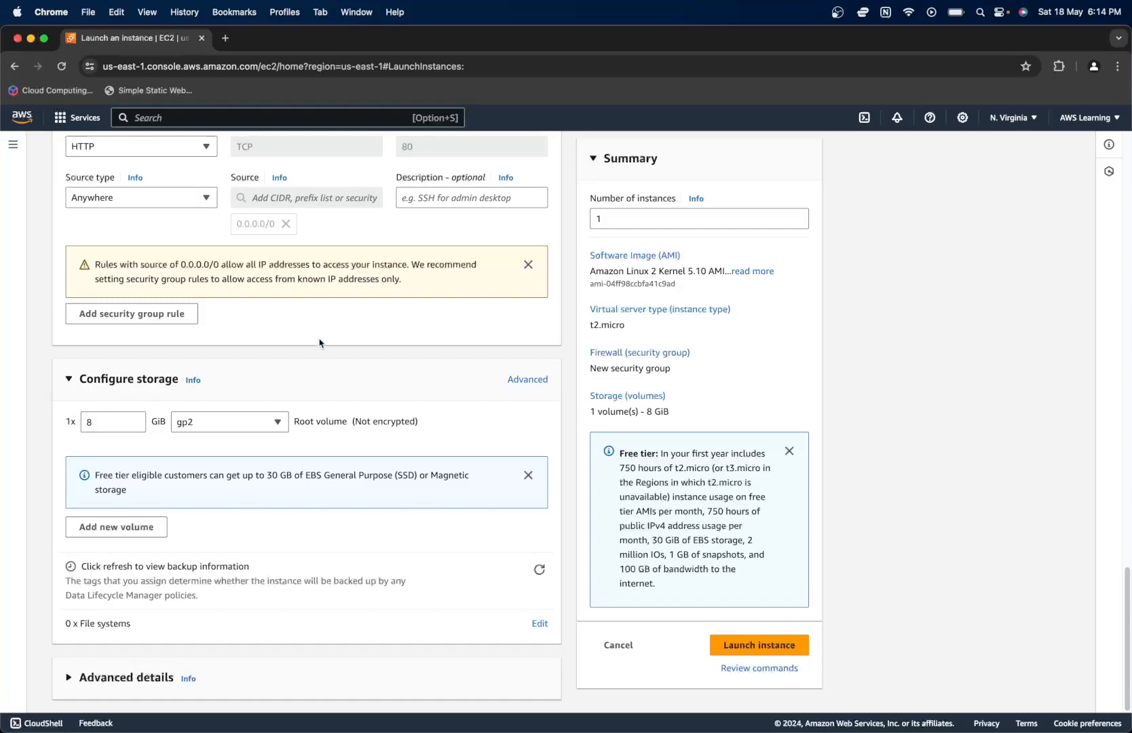
# - Review the API commands for launching the instance and creating its security group, and close the review
pyautogui.click(760, 669)
pyautogui.scroll(-5, 601, 610)
pyautogui.scroll(-3, 600, 611)
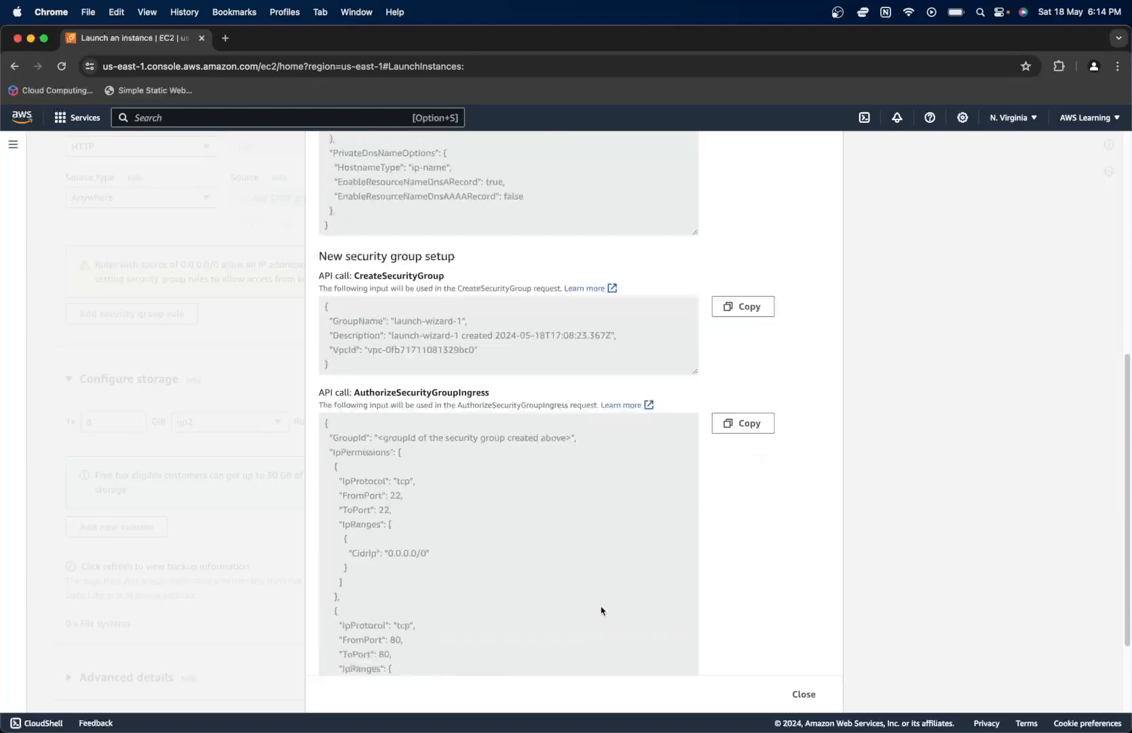
pyautogui.scroll(6, 602, 609)
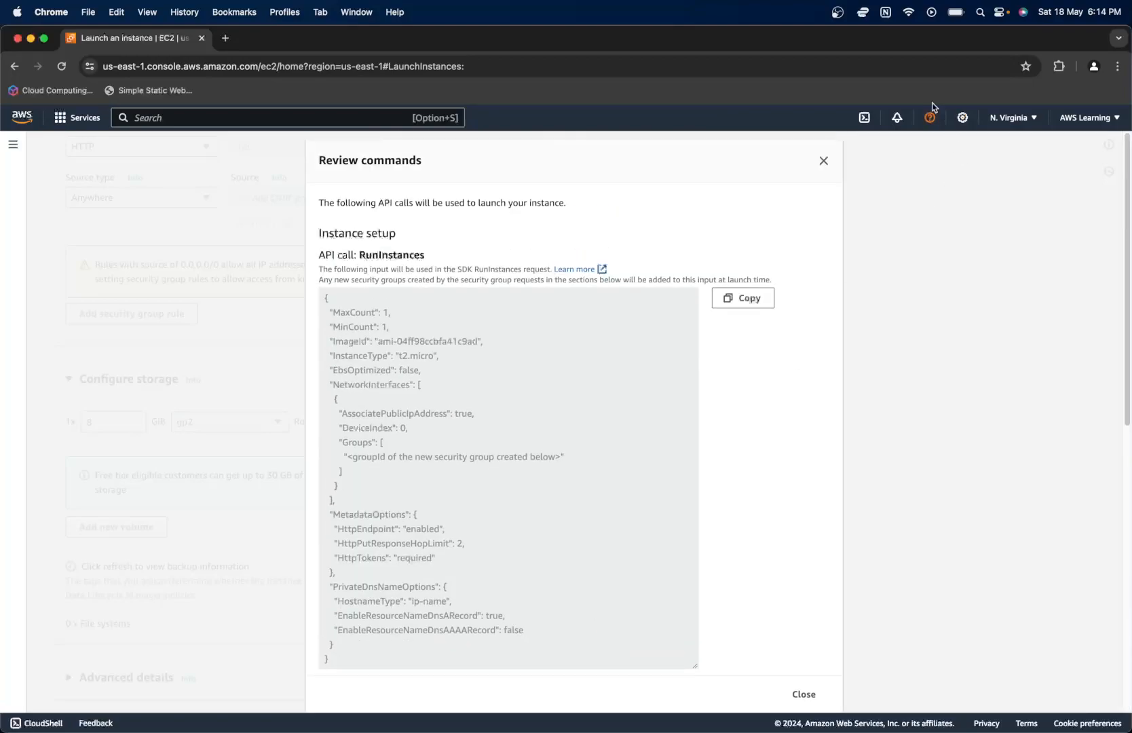
pyautogui.click(823, 161)
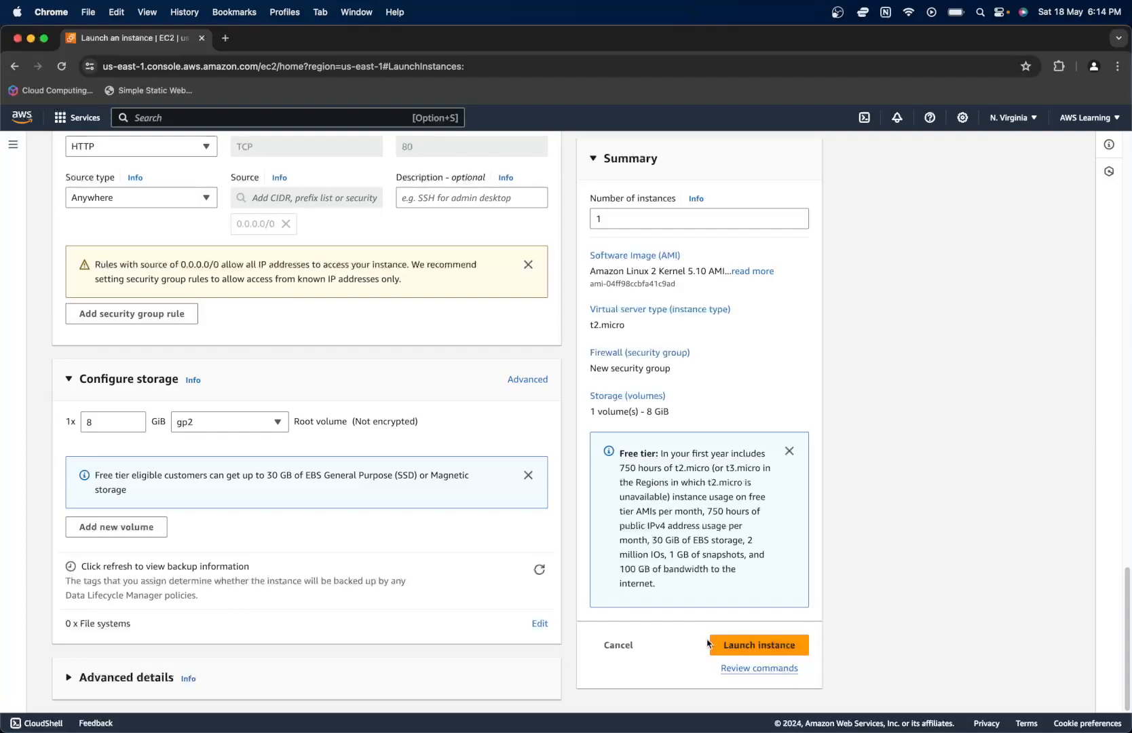
# - Launch the instance and go to the list of EC2 instances
pyautogui.click(754, 653)
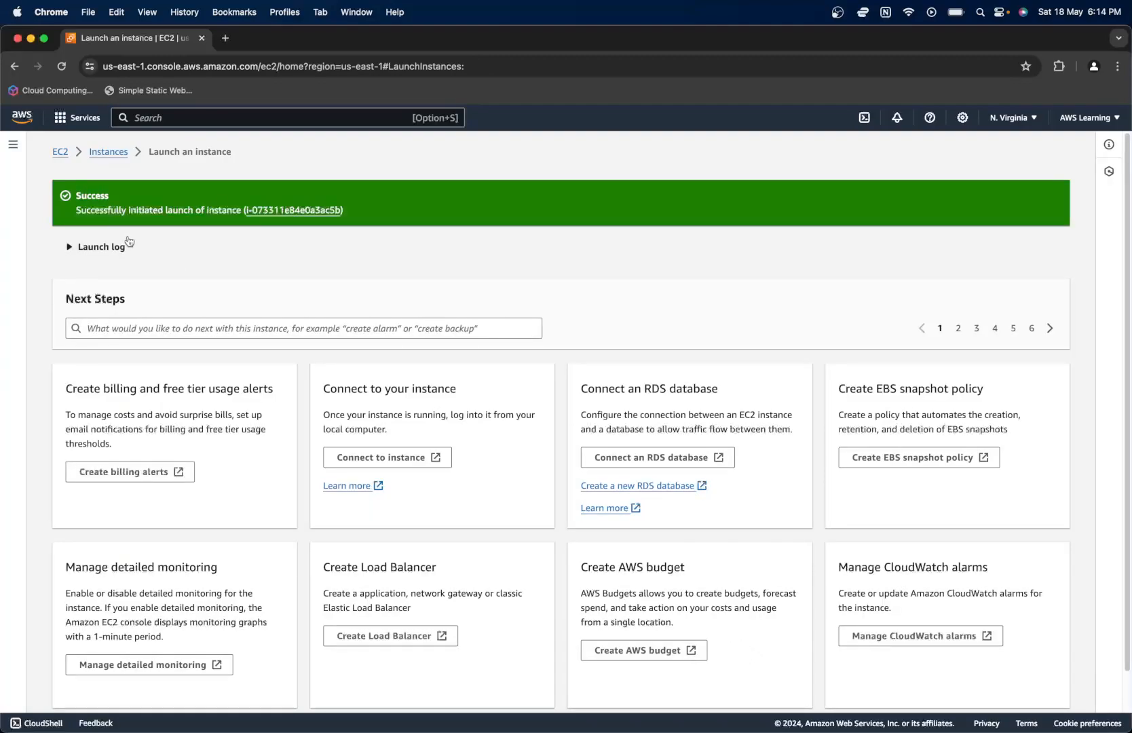
pyautogui.click(106, 153)
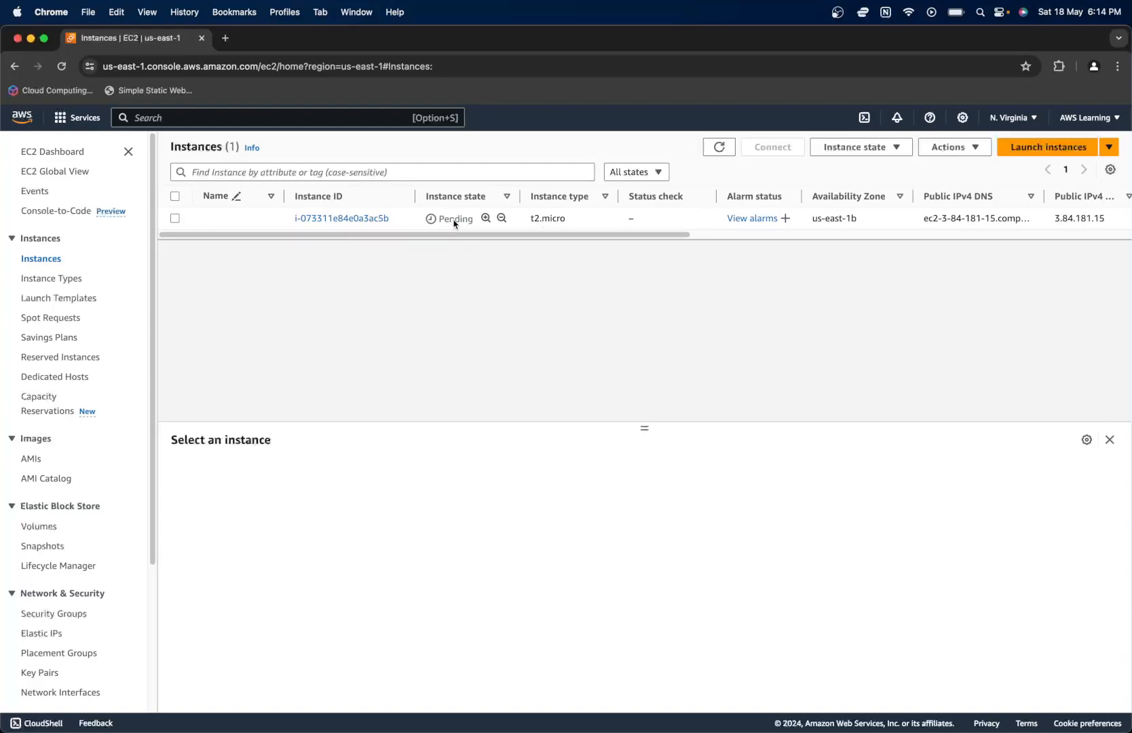
# - Look through the instance state filter options and refresh the instances list to check the new instance's state and status check
pyautogui.click(662, 174)
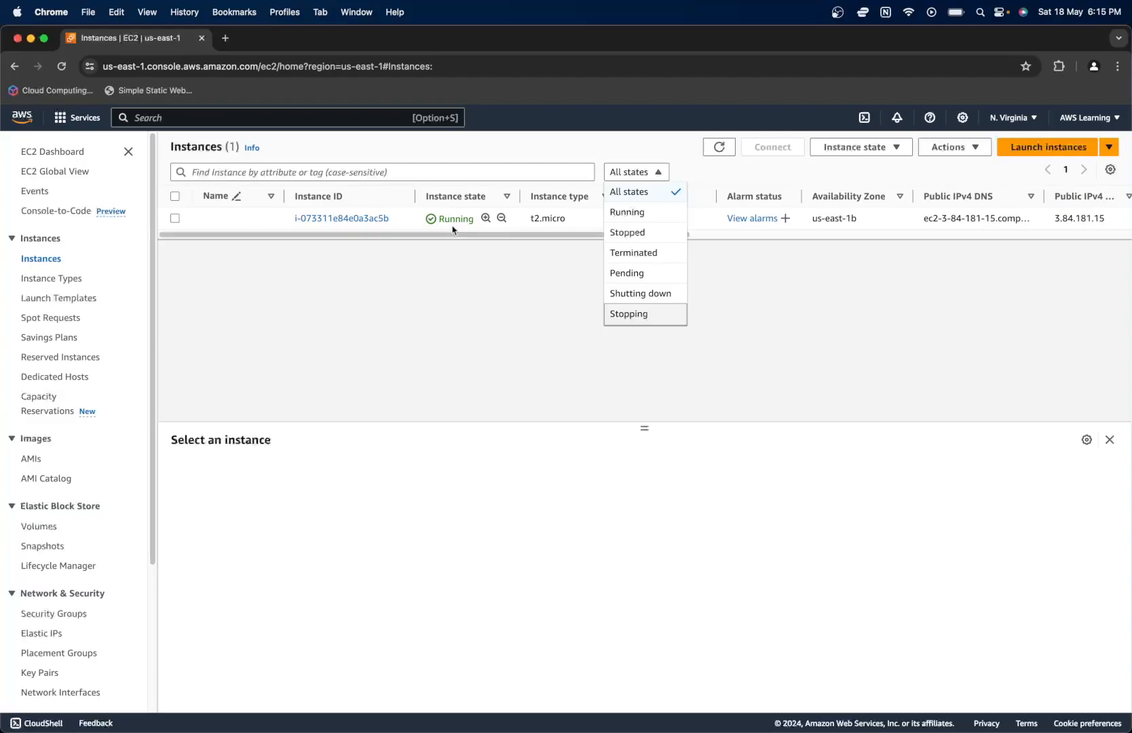
pyautogui.click(479, 302)
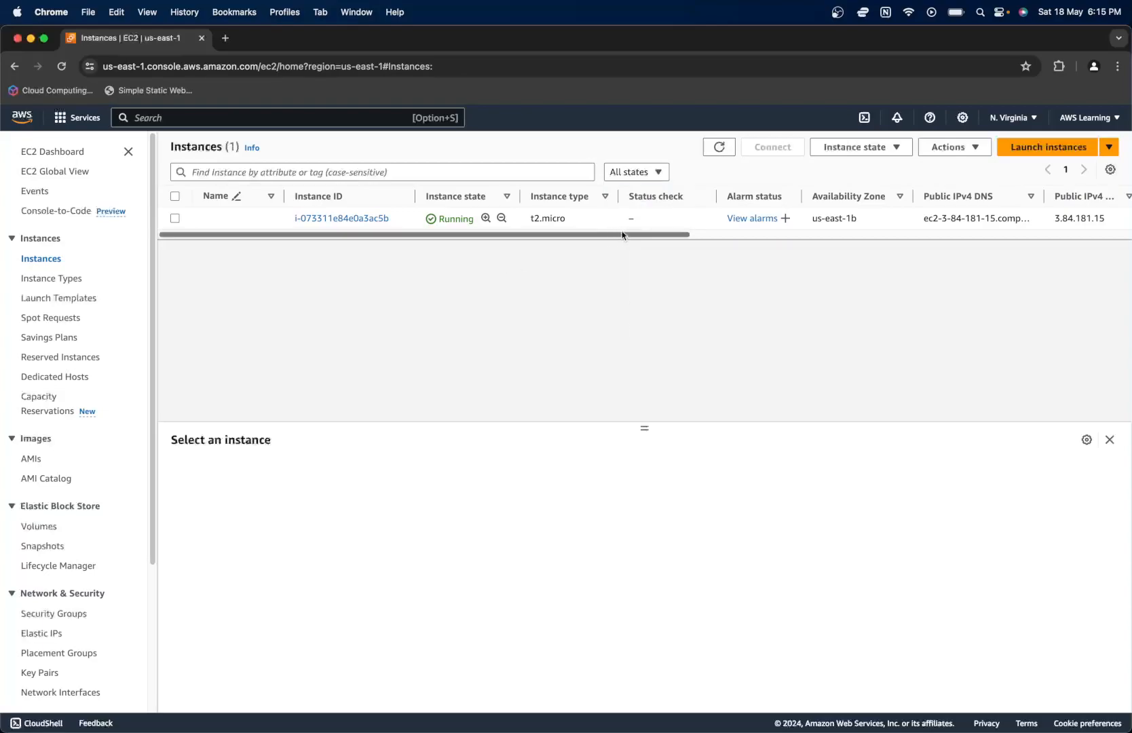
pyautogui.click(720, 147)
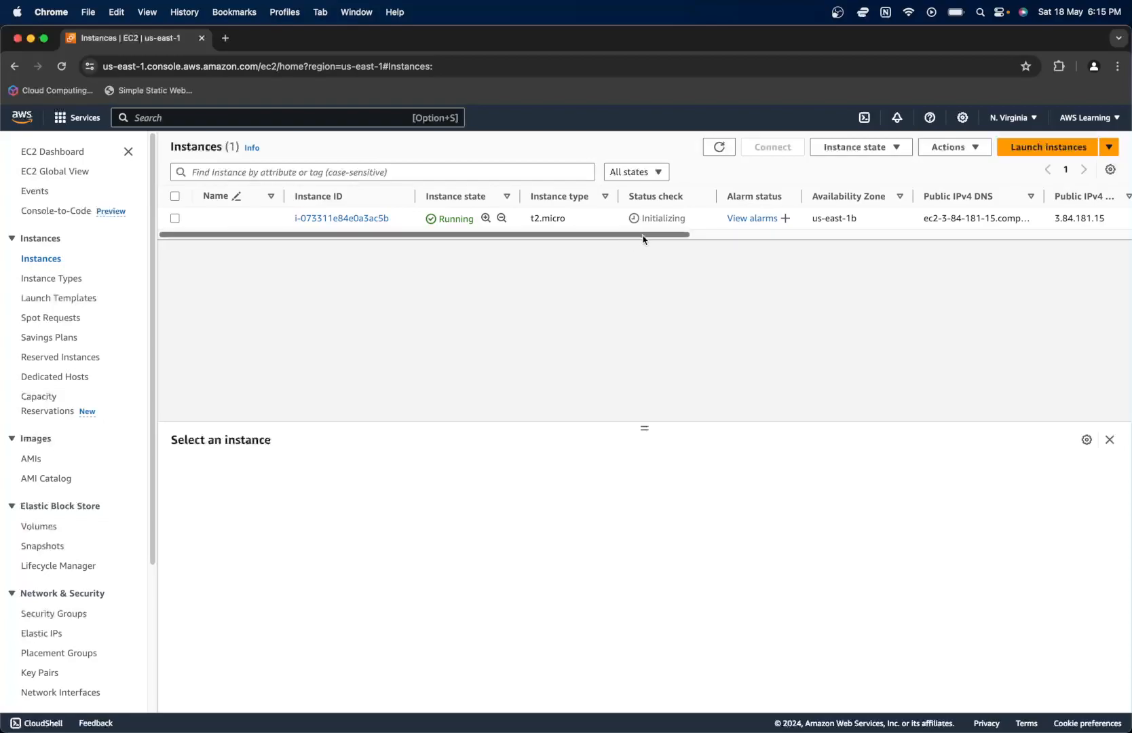
pyautogui.hscroll(2, 652, 238)
pyautogui.hscroll(2, 664, 244)
pyautogui.hscroll(-3, 635, 246)
pyautogui.click(719, 148)
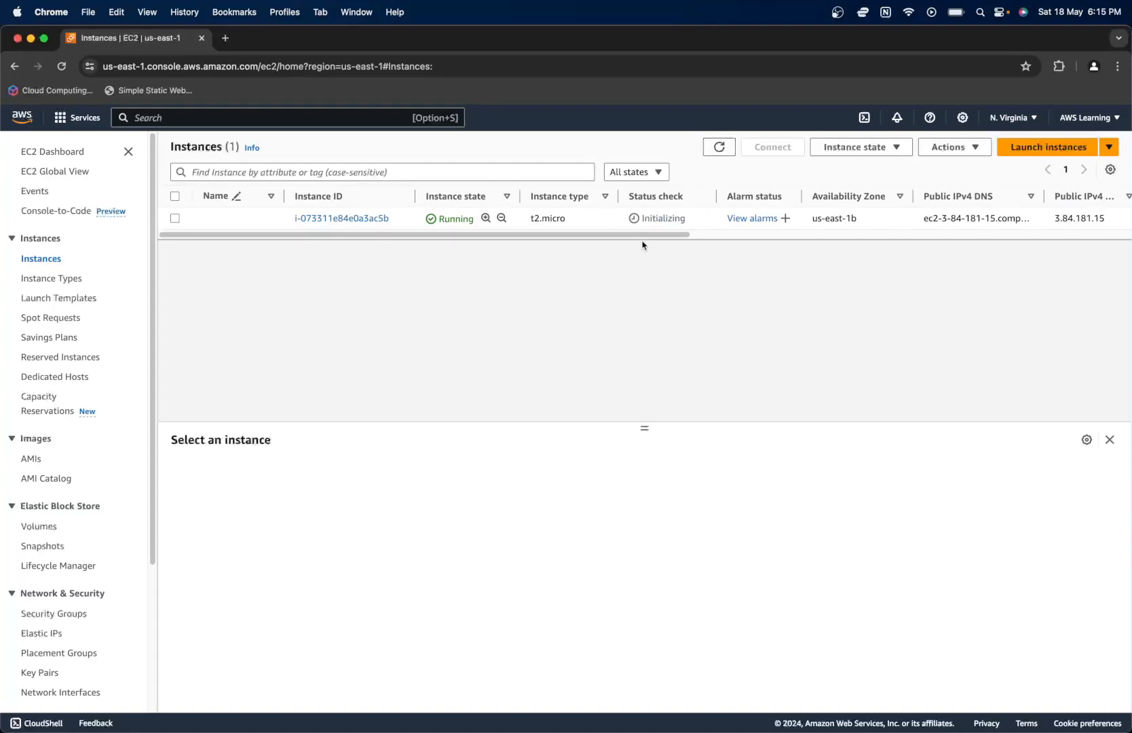
# - Name the new instance Webserver and widen the Name column of the instances list
pyautogui.click(226, 224)
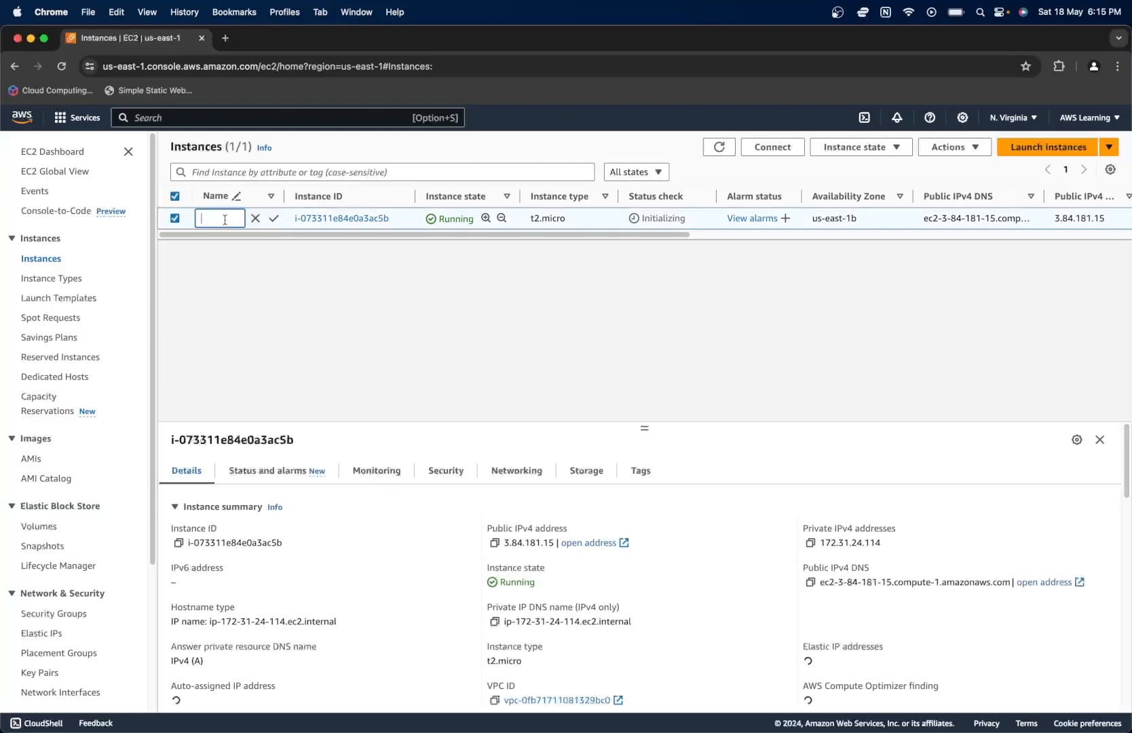
pyautogui.write('Web')
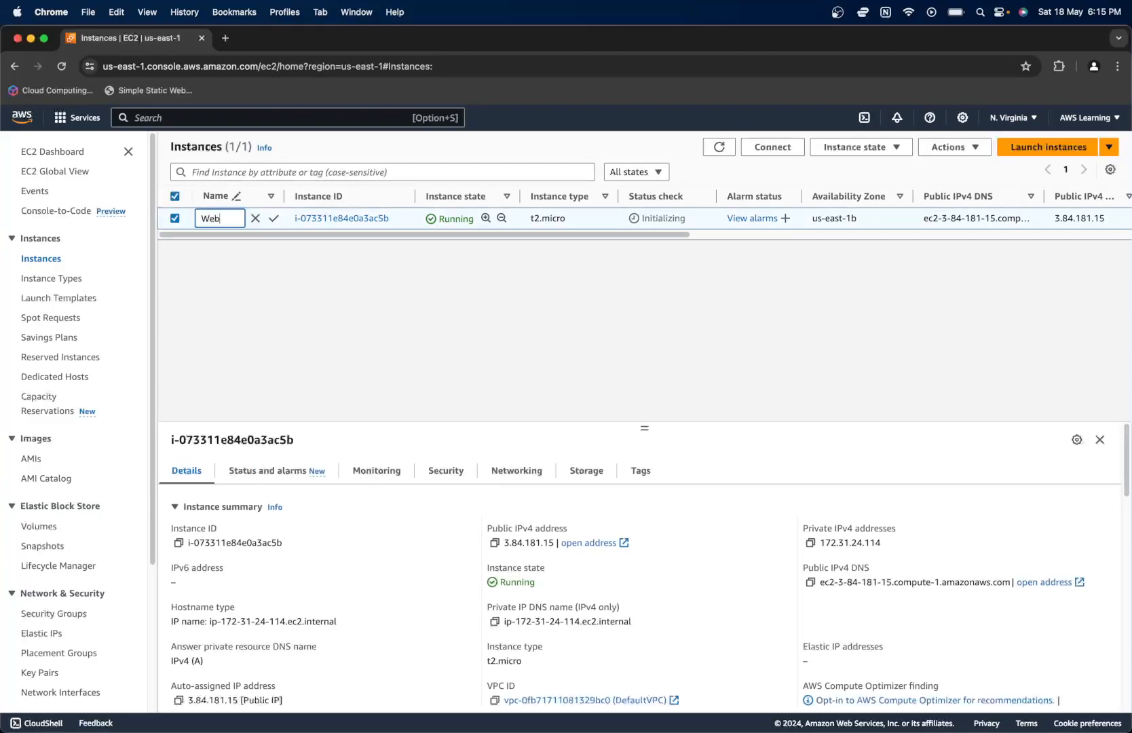
pyautogui.write('server')
pyautogui.click(273, 218)
pyautogui.moveTo(285, 196); pyautogui.dragTo(316, 196)
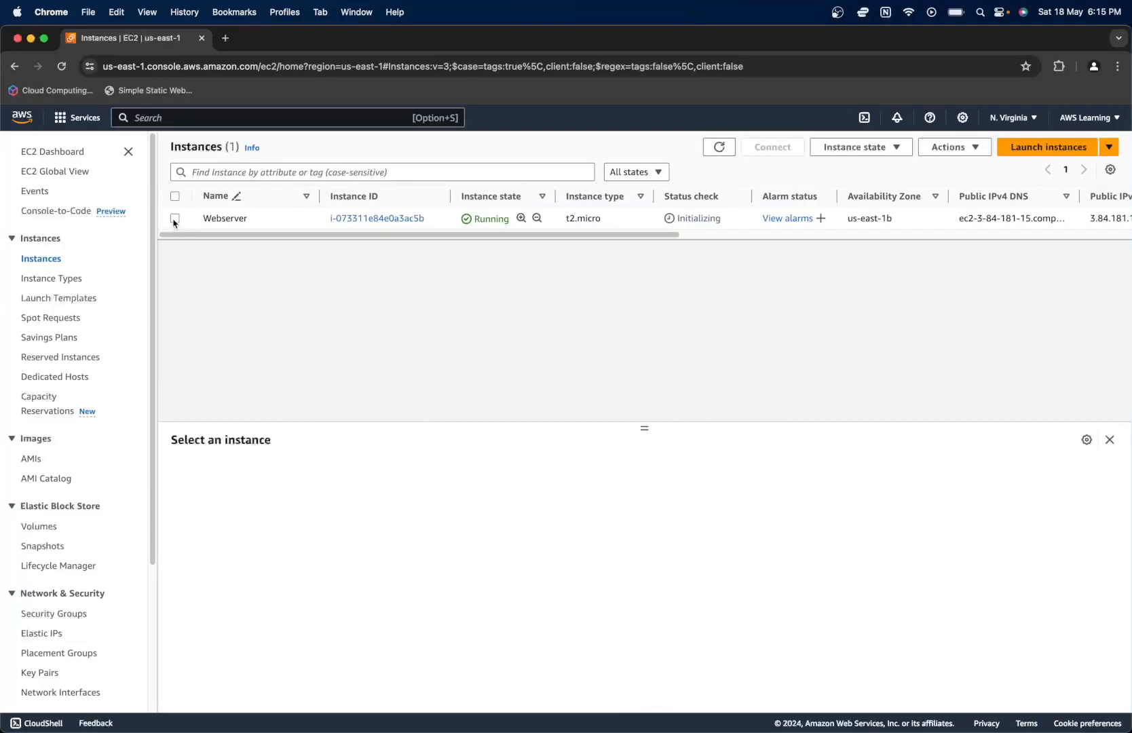
# - Select the Webserver instance and view its details summary
pyautogui.click(174, 220)
pyautogui.scroll(-1, 324, 512)
pyautogui.scroll(1, 324, 513)
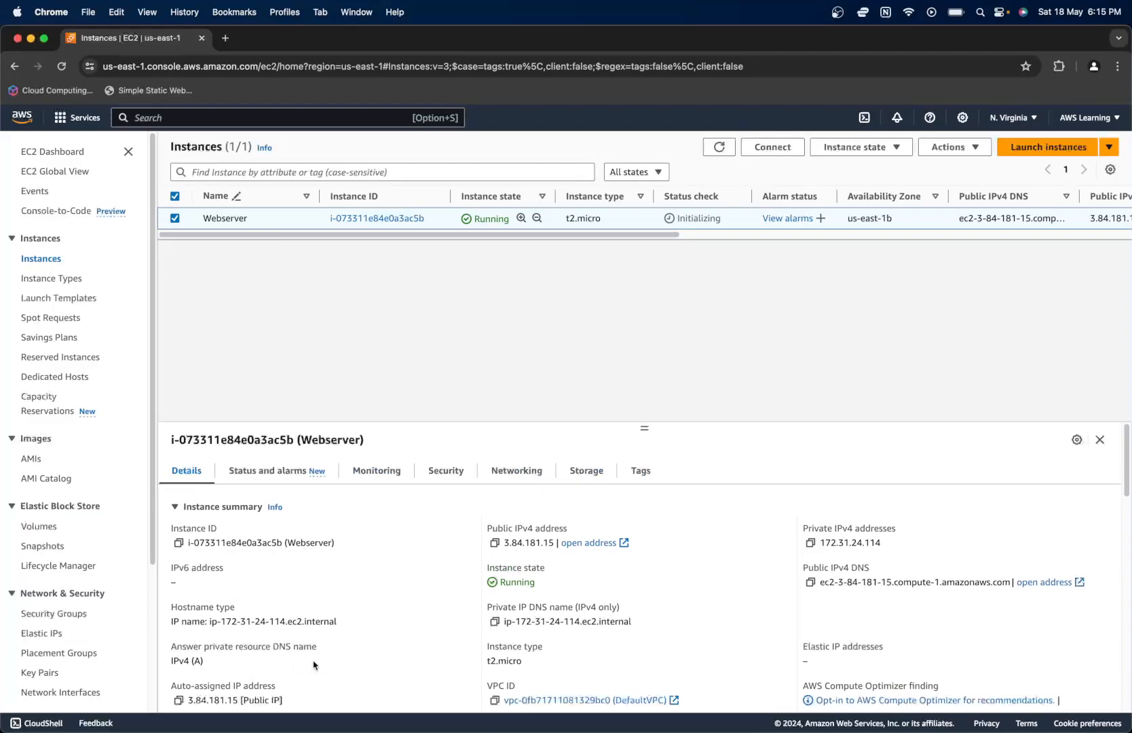
# - Read through the Webserver instance's summary, including its IP addresses, DNS names, instance type, VPC and subnet
pyautogui.scroll(-1, 314, 665)
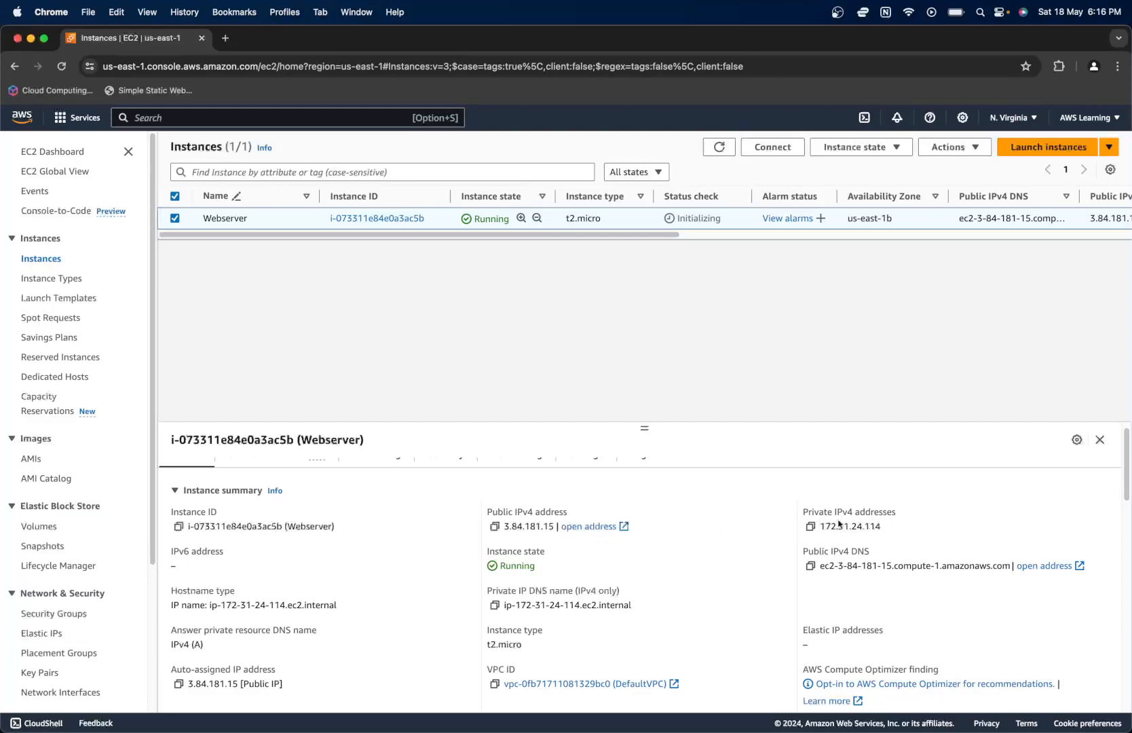
pyautogui.scroll(-2, 379, 594)
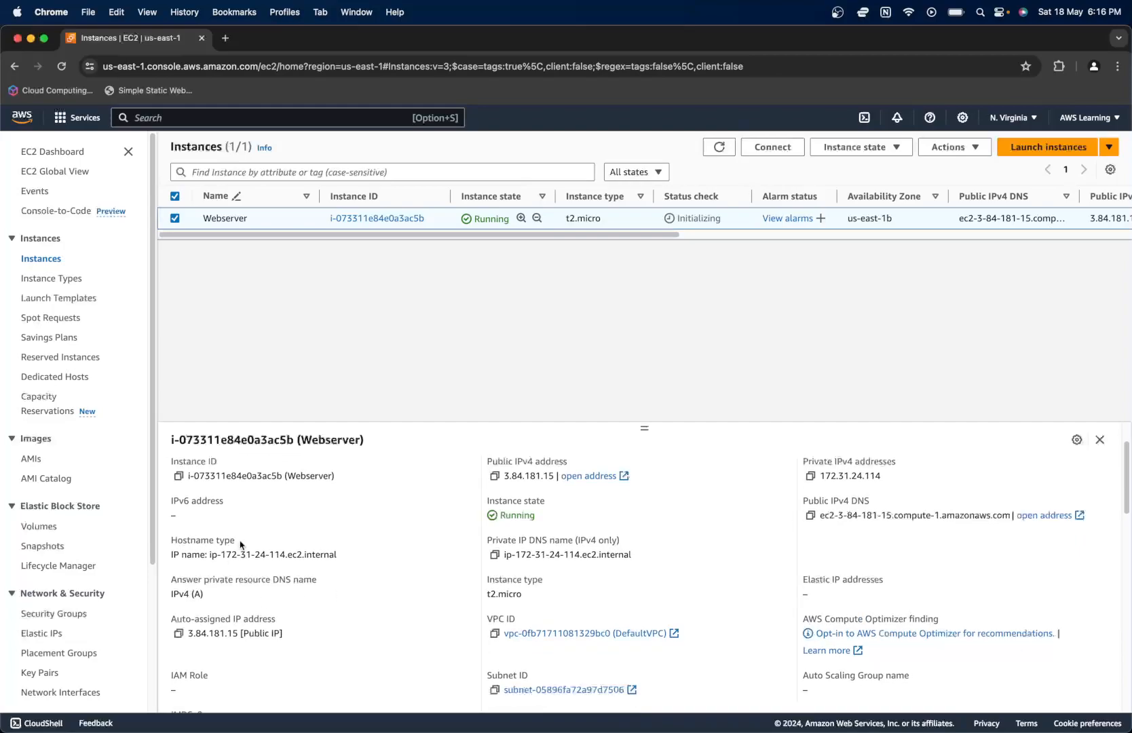
pyautogui.scroll(-1, 272, 556)
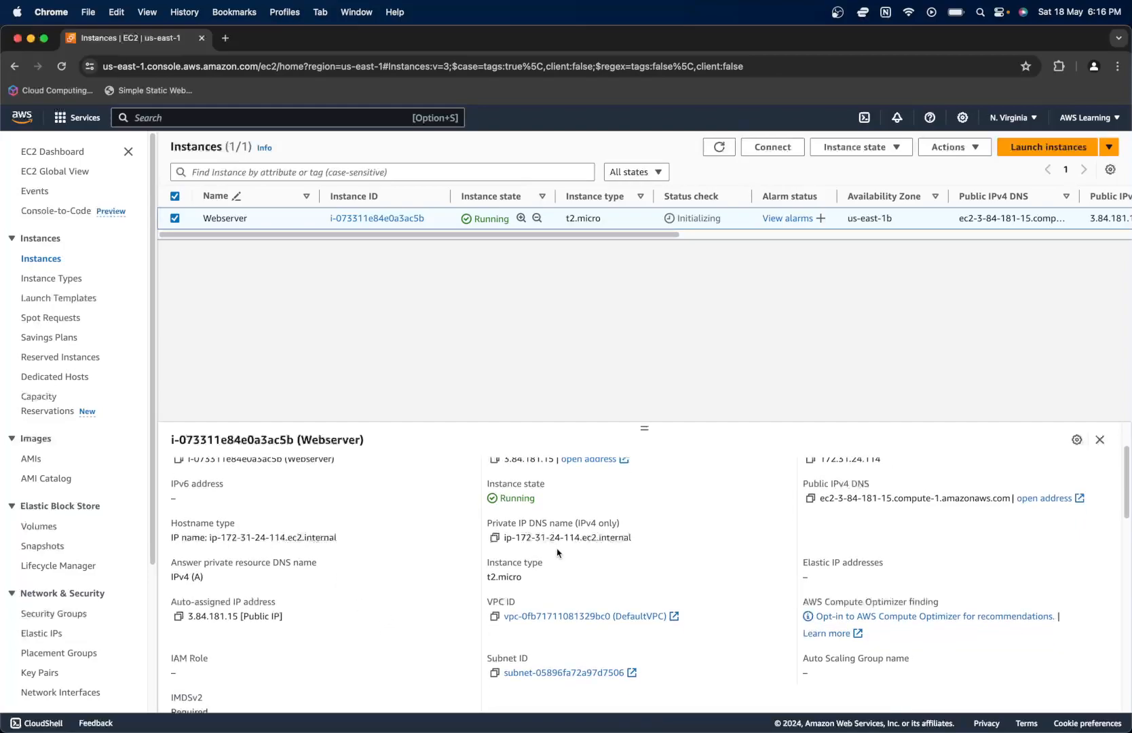
pyautogui.scroll(-1, 548, 644)
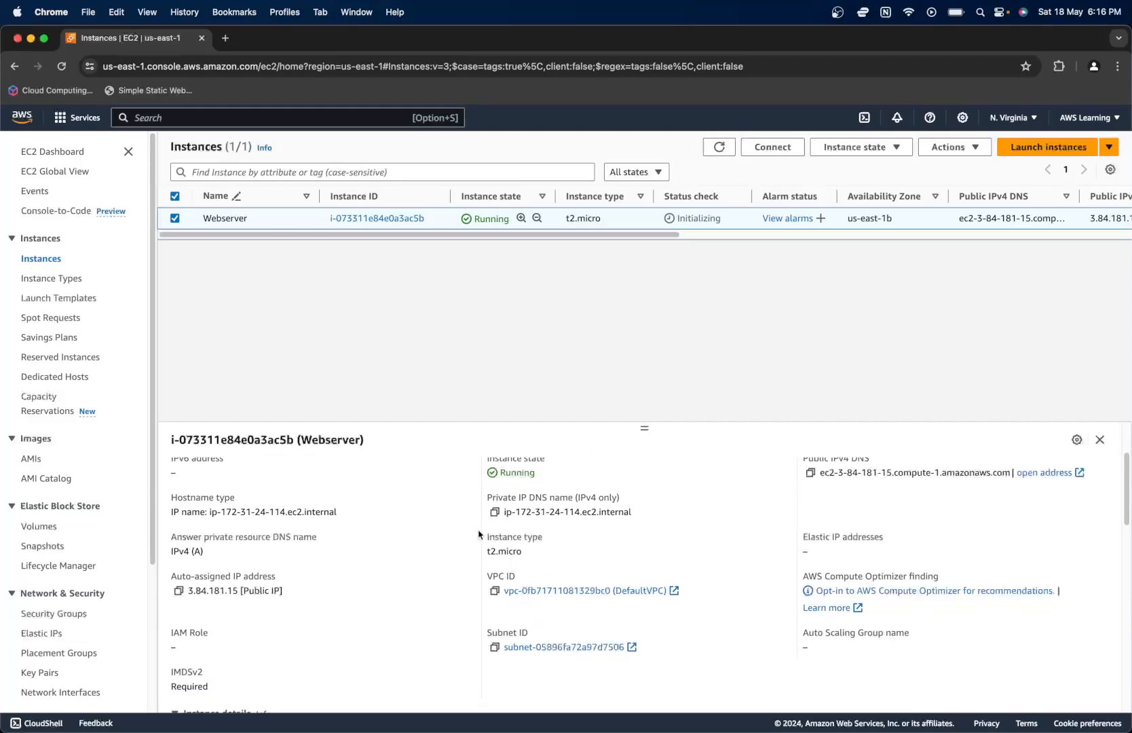
pyautogui.scroll(-1, 215, 658)
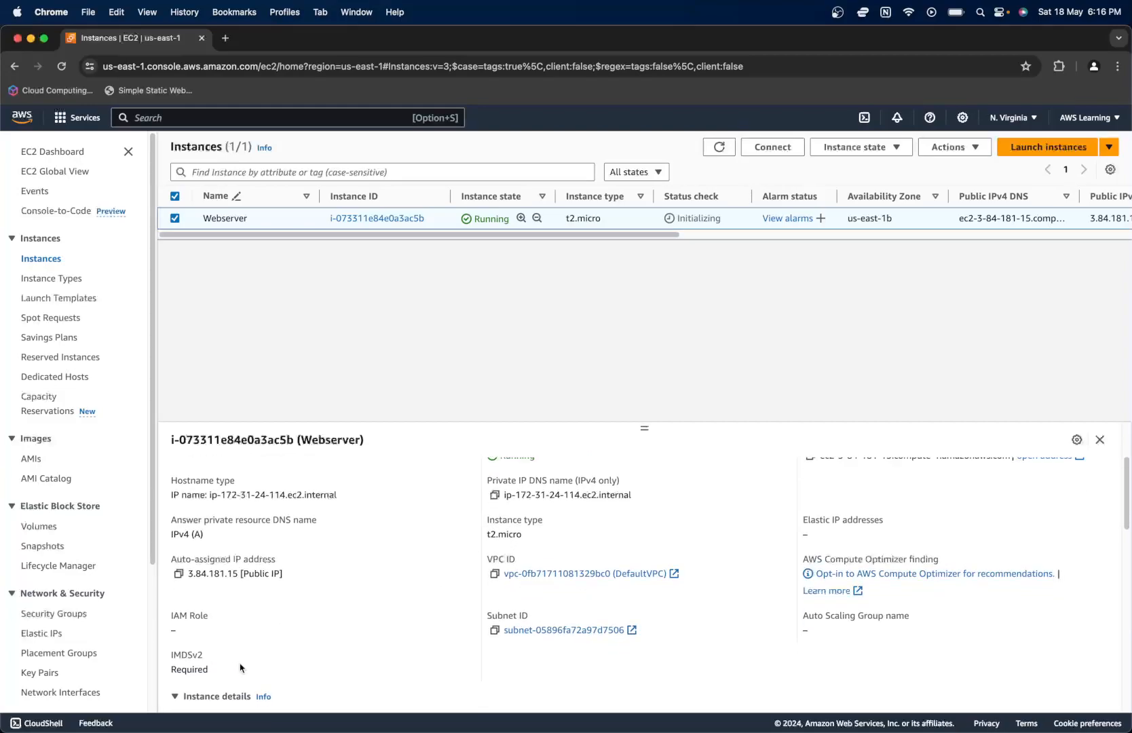
pyautogui.scroll(-1, 348, 689)
pyautogui.scroll(6, 346, 688)
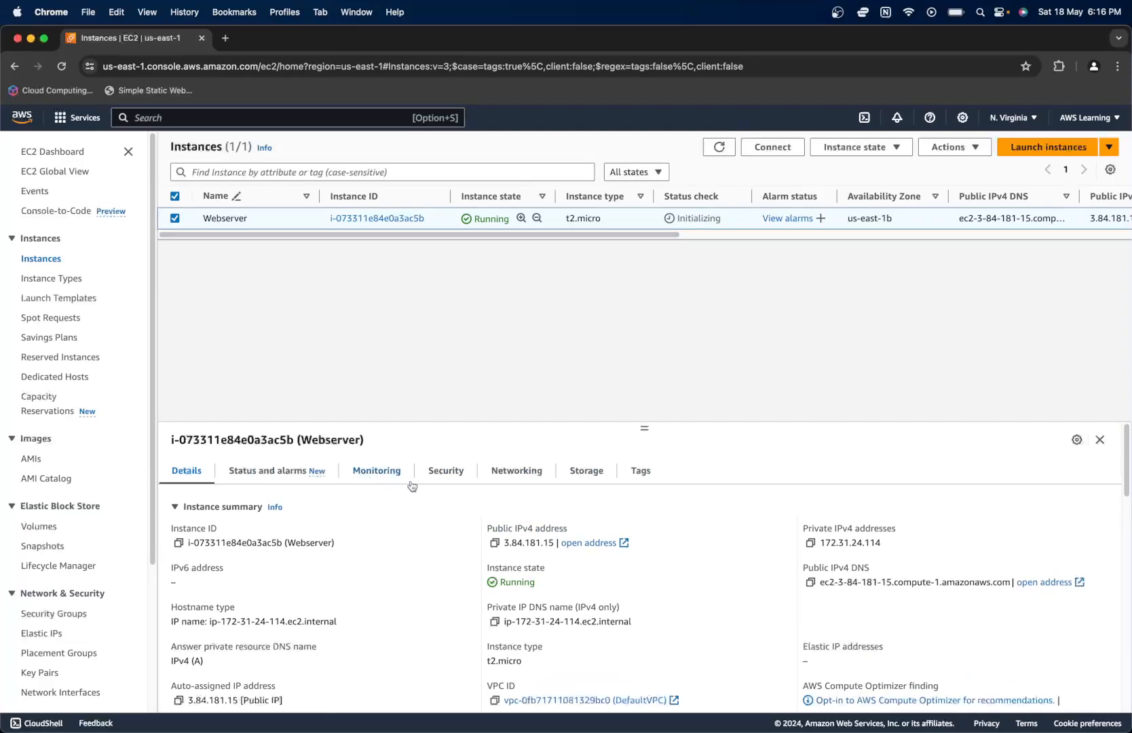
# - Examine the Webserver instance's networking details, highlighting its availability zone
pyautogui.click(523, 476)
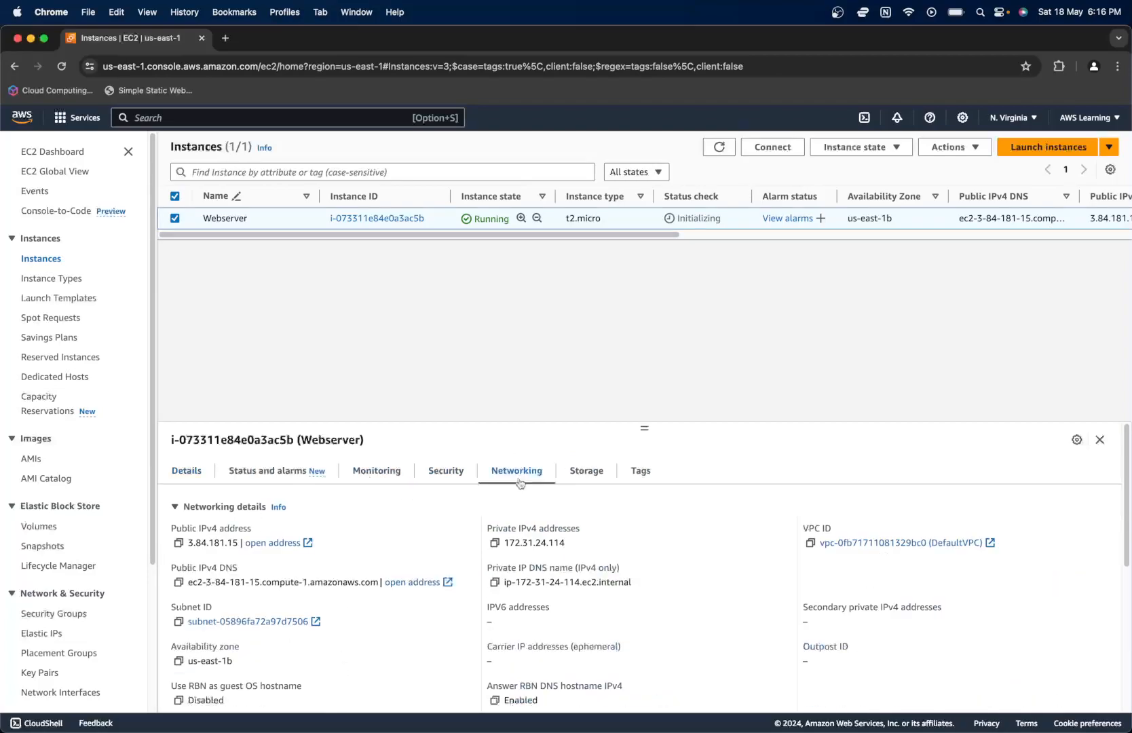
pyautogui.scroll(-1, 293, 629)
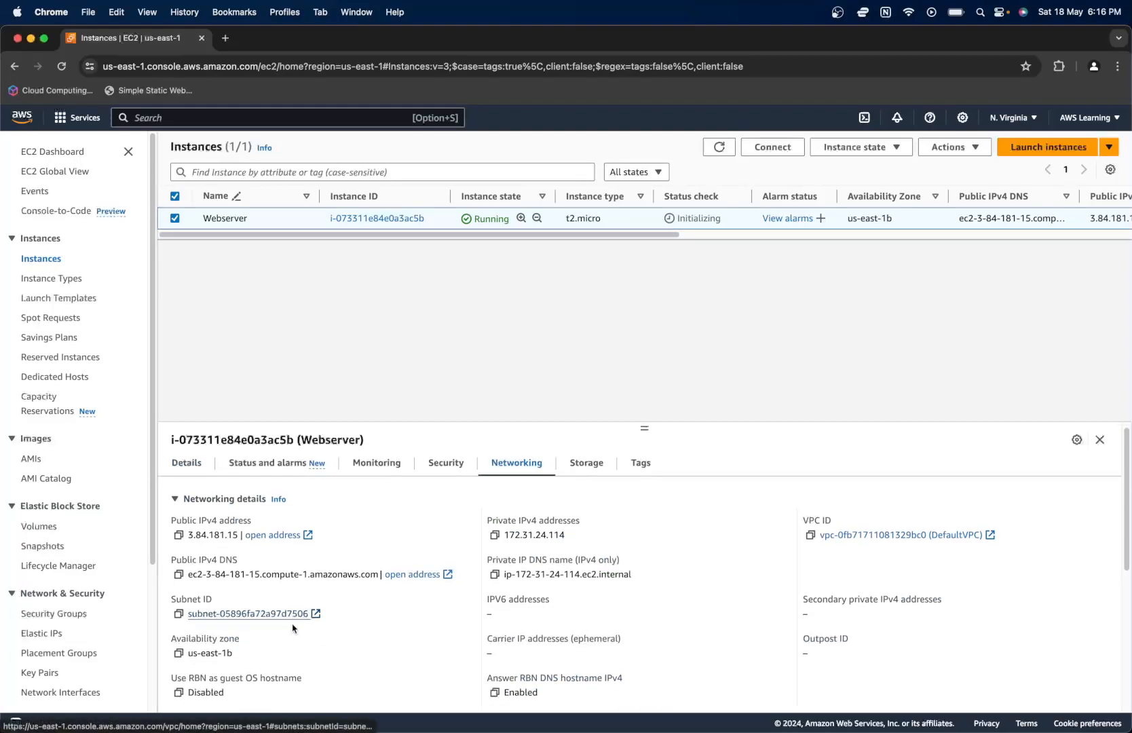
pyautogui.scroll(-2, 295, 623)
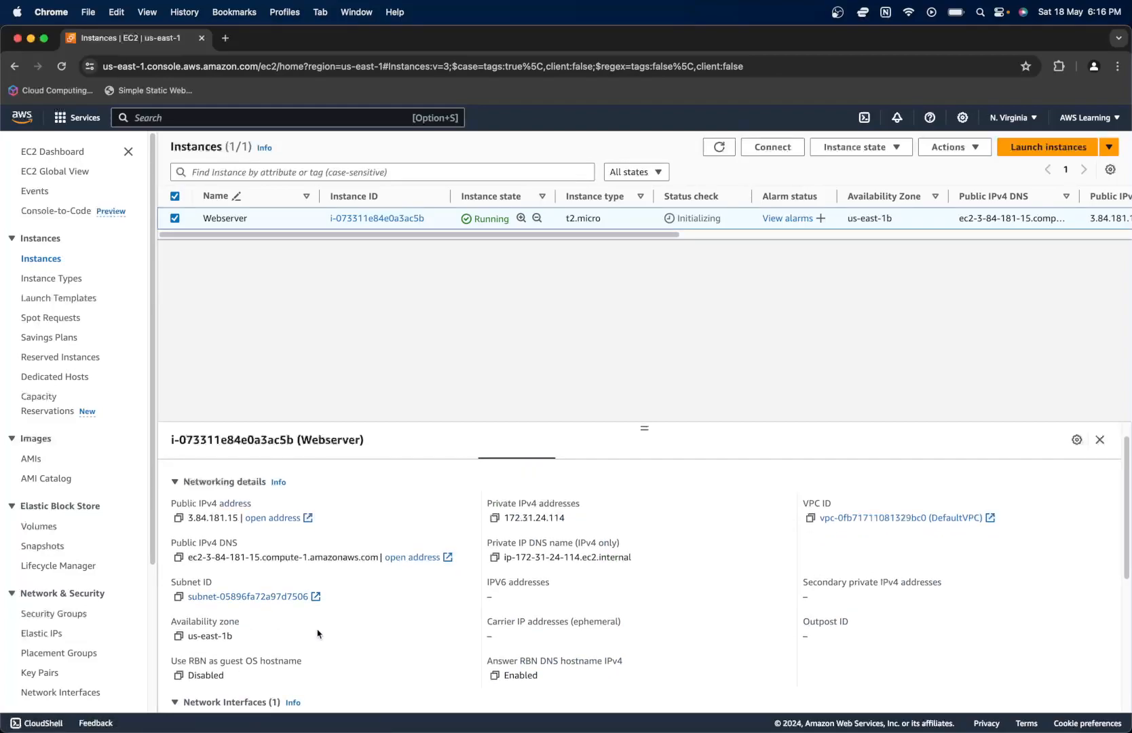
pyautogui.scroll(-1, 319, 625)
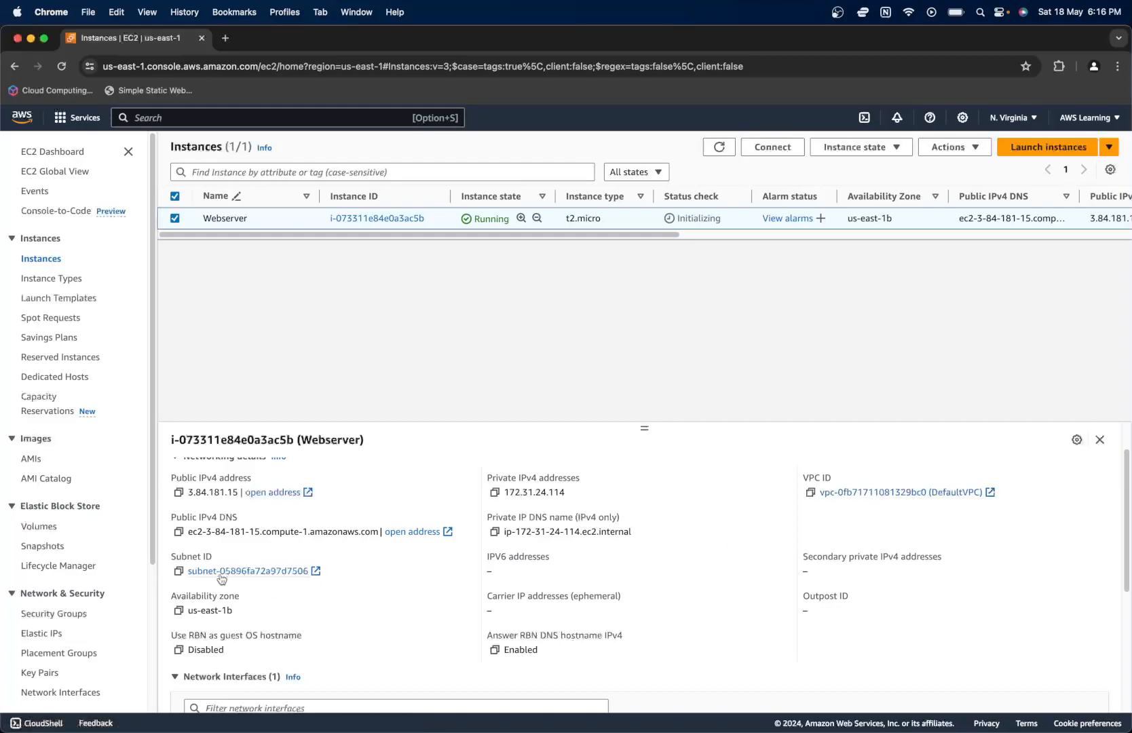
pyautogui.moveTo(233, 613); pyautogui.dragTo(187, 613)
pyautogui.scroll(2, 239, 620)
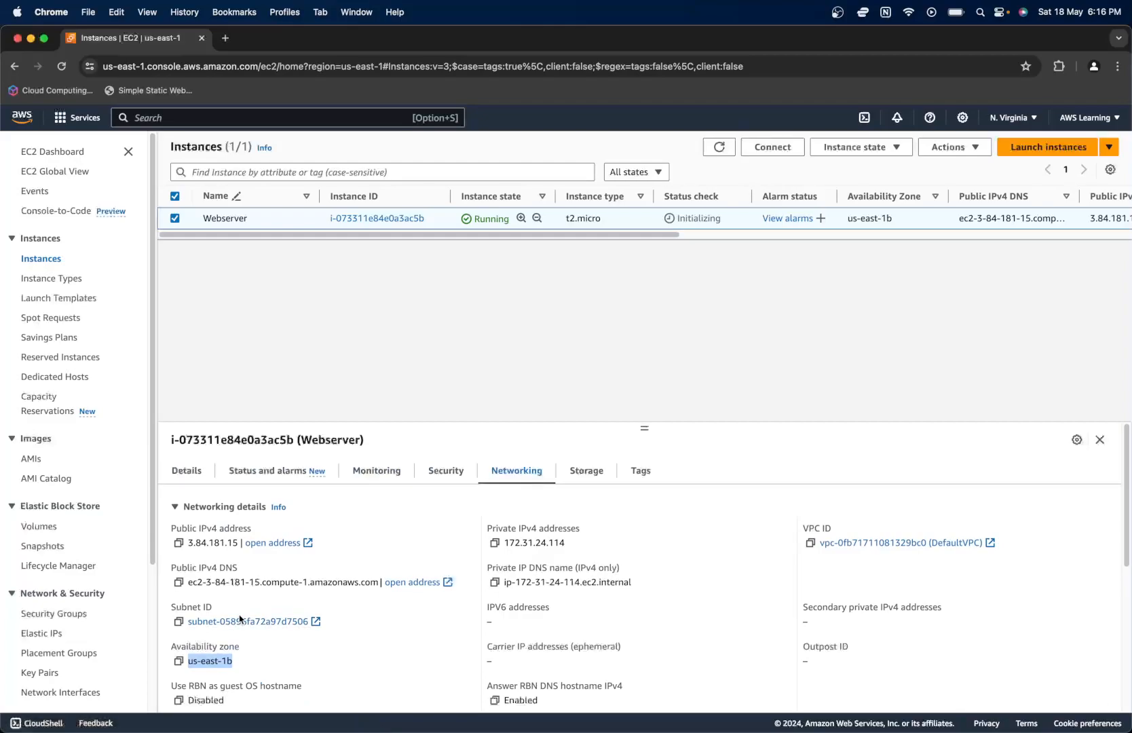
# - View the Webserver instance's security details and open its security group launch-wizard-1
pyautogui.click(446, 476)
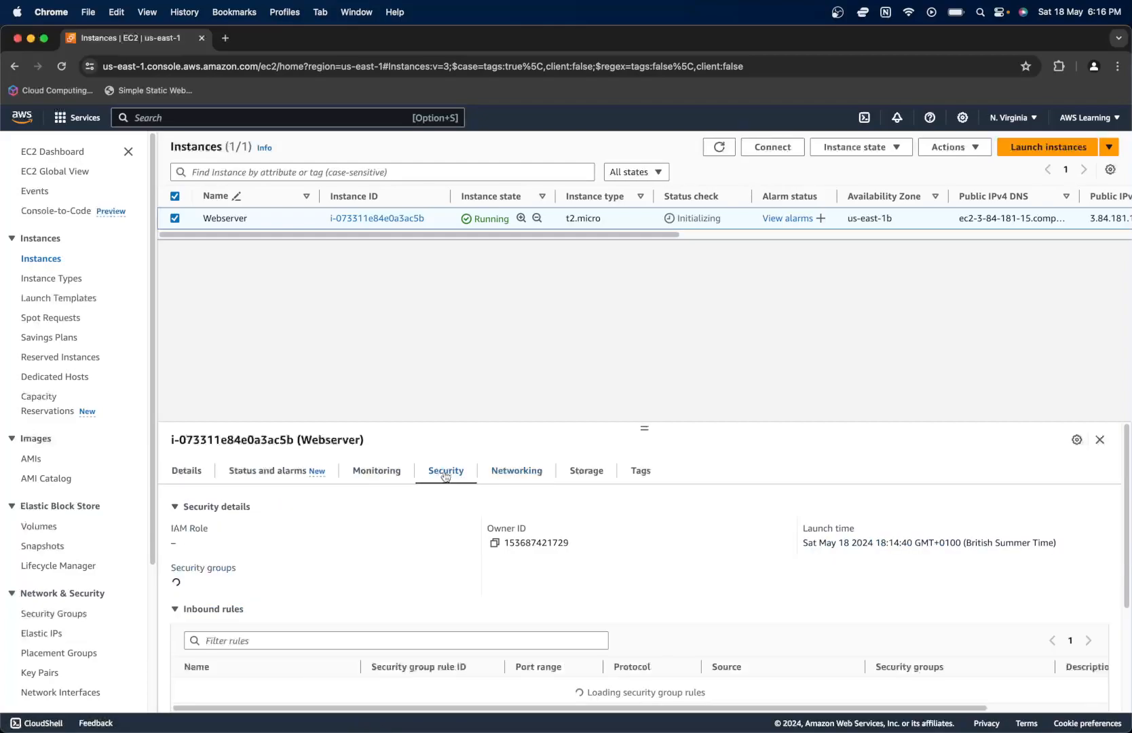
pyautogui.scroll(-2, 389, 604)
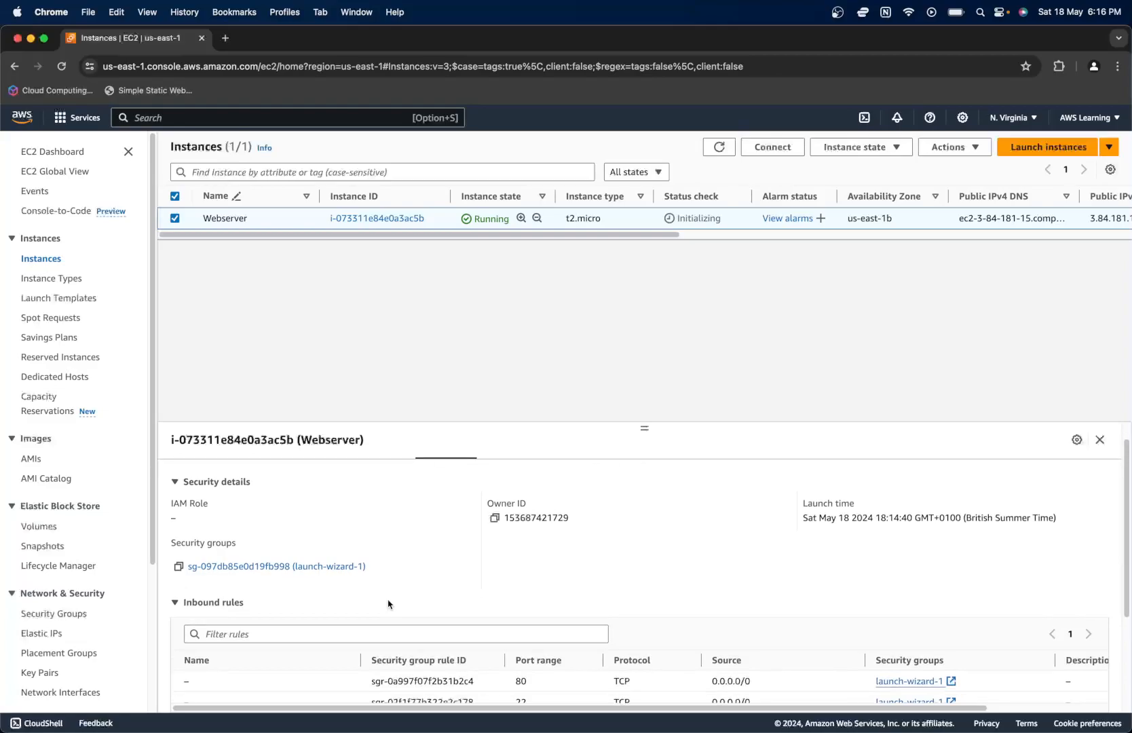
pyautogui.scroll(1, 389, 605)
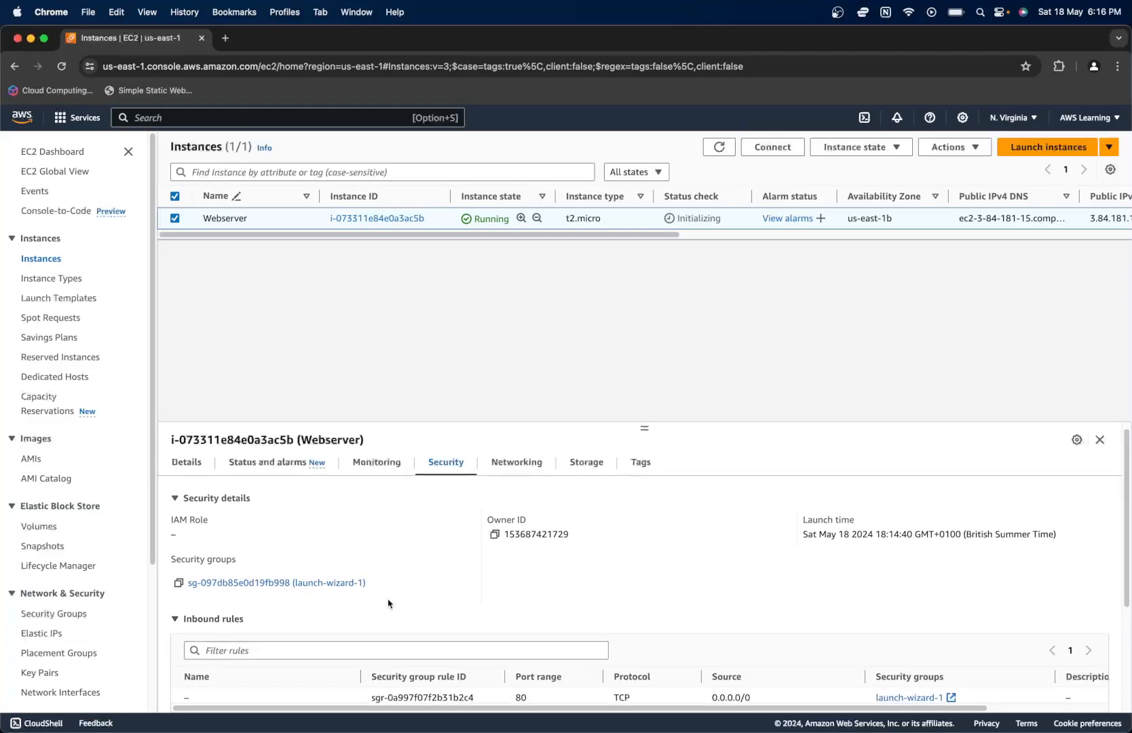
pyautogui.click(230, 585)
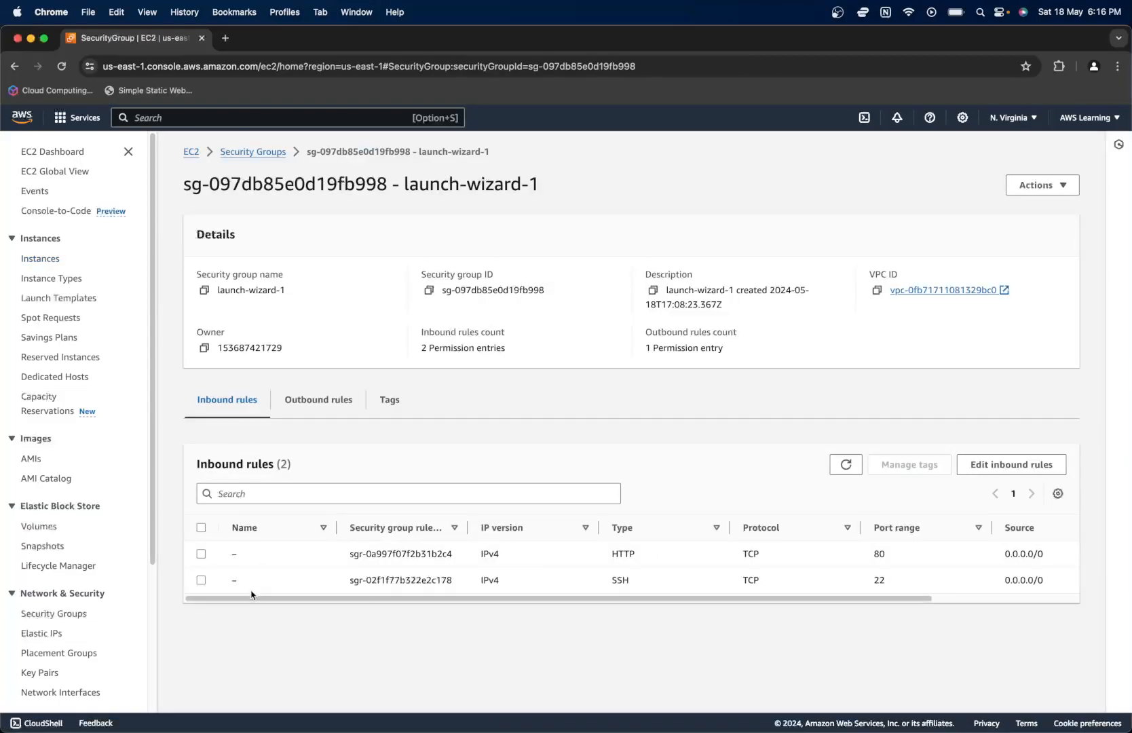
# - Review the outbound and inbound rules of the launch-wizard-1 security group
pyautogui.click(325, 409)
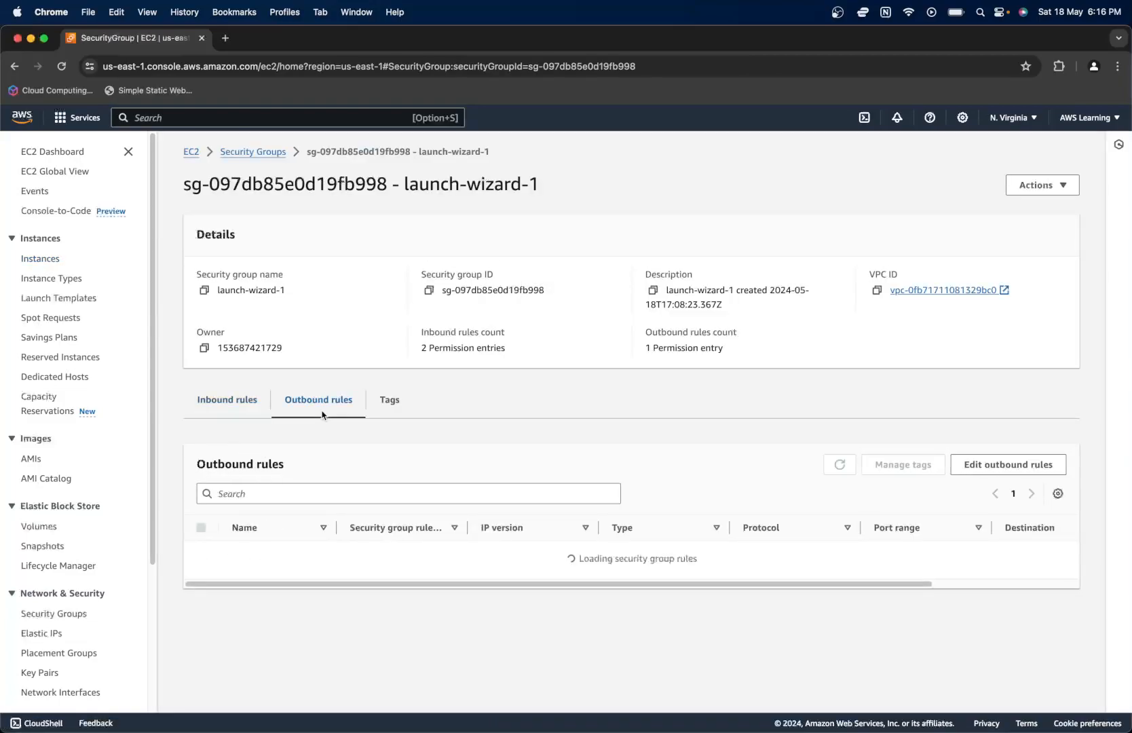
pyautogui.click(247, 405)
pyautogui.moveTo(376, 604); pyautogui.dragTo(420, 602)
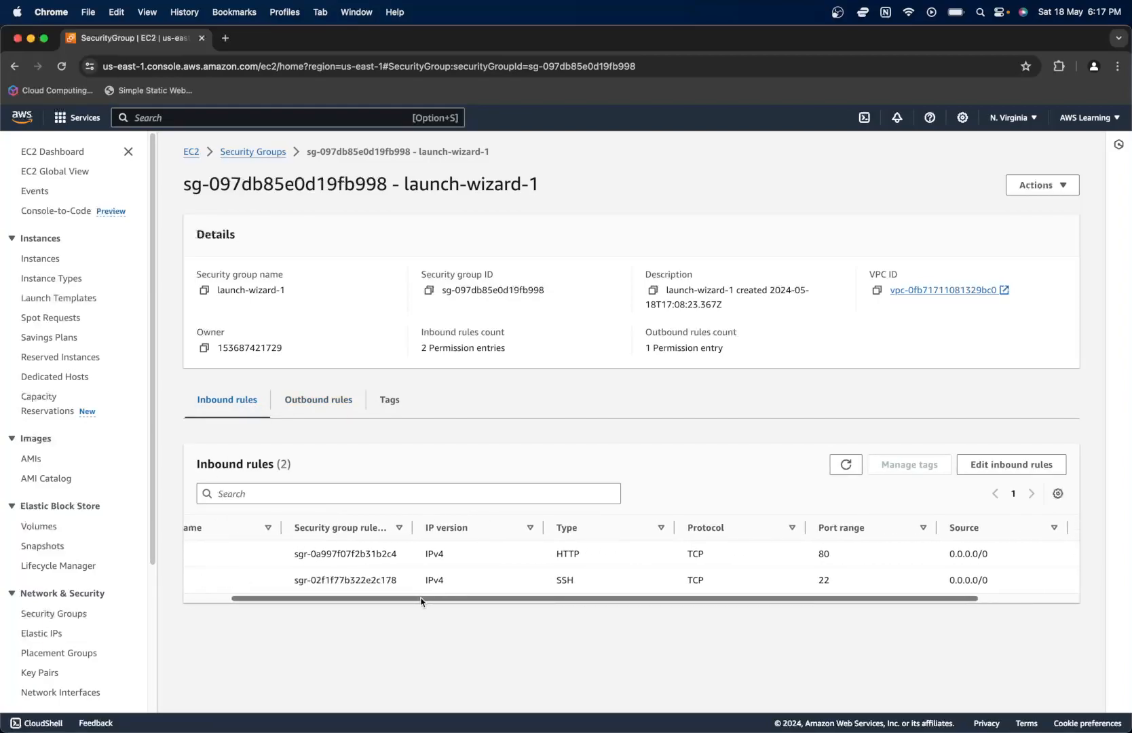
pyautogui.moveTo(571, 601); pyautogui.dragTo(377, 603)
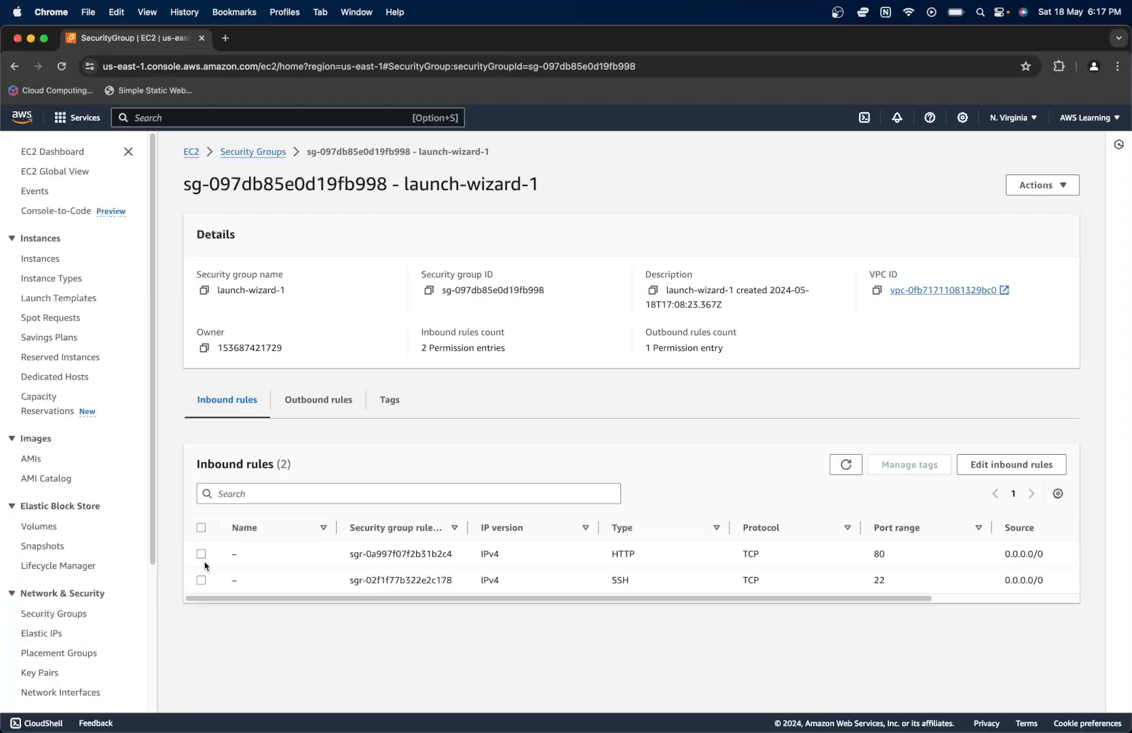
# - Return through the security groups list and EC2 dashboard to the running instances, and slightly widen the Status check column
pyautogui.click(252, 152)
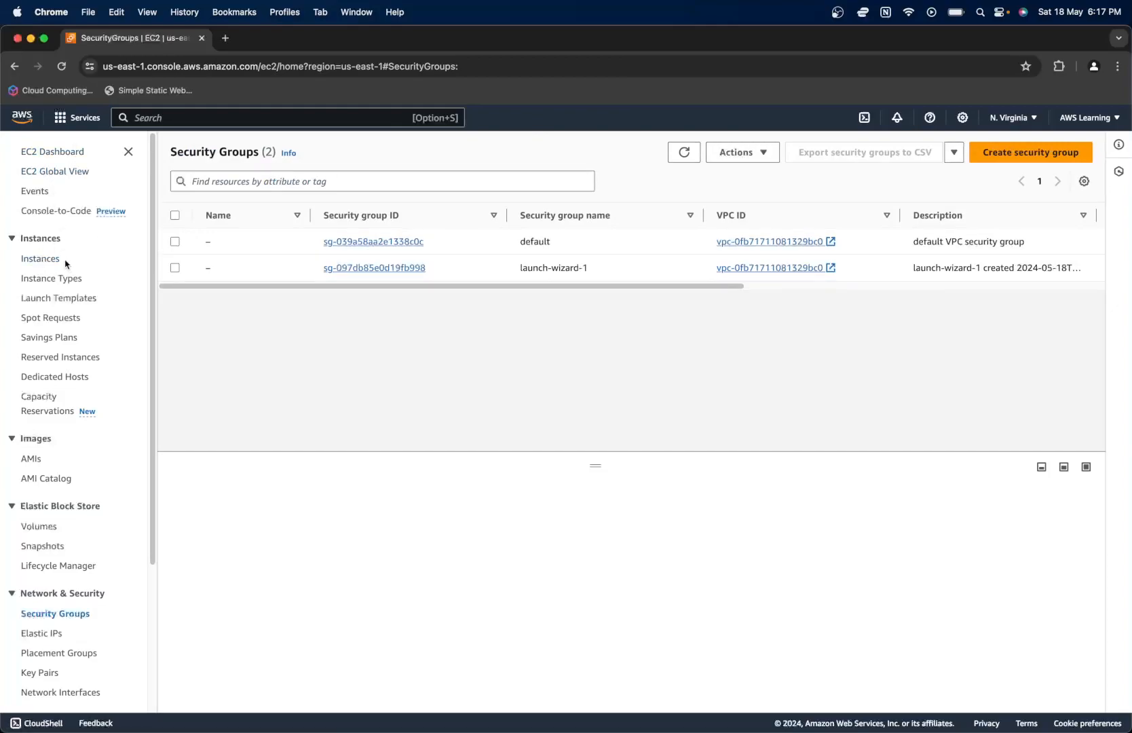
pyautogui.click(67, 153)
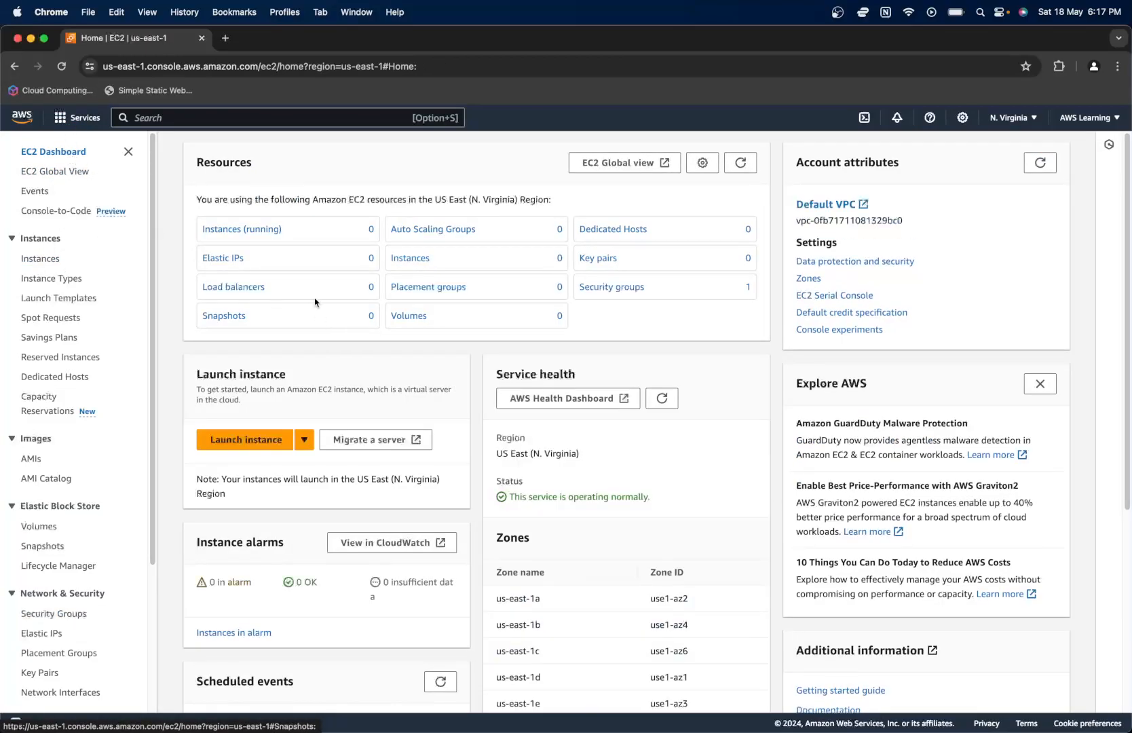
pyautogui.click(224, 230)
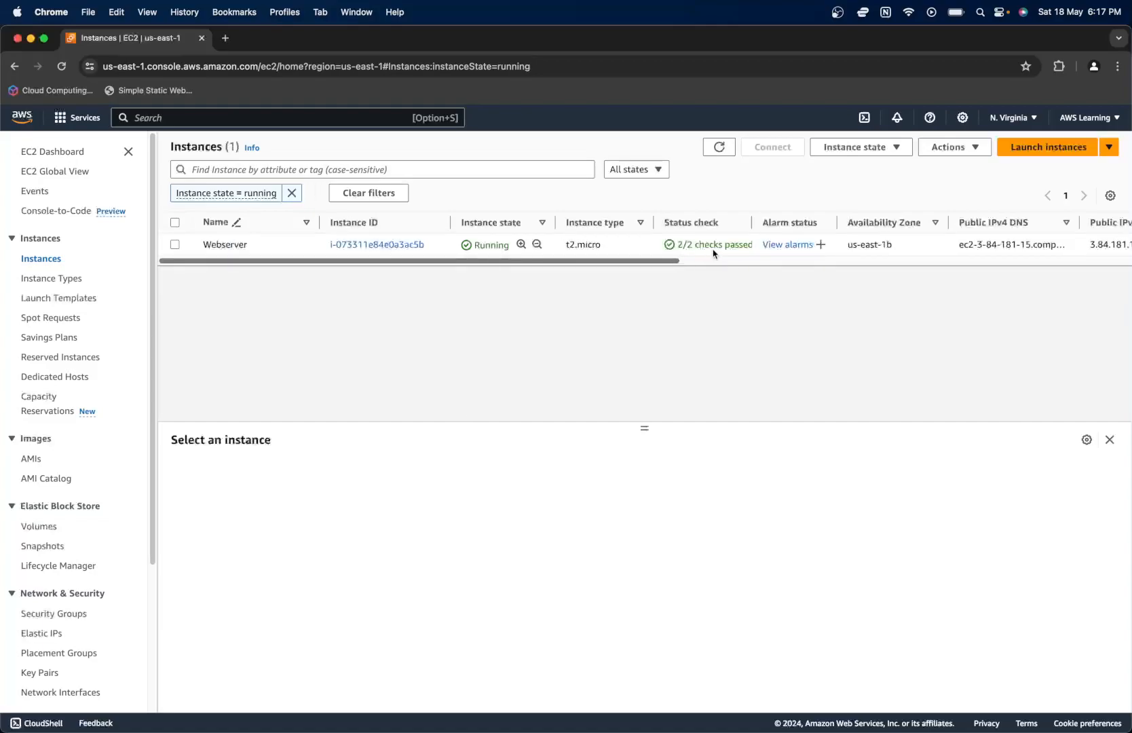
pyautogui.moveTo(751, 224); pyautogui.dragTo(753, 223)
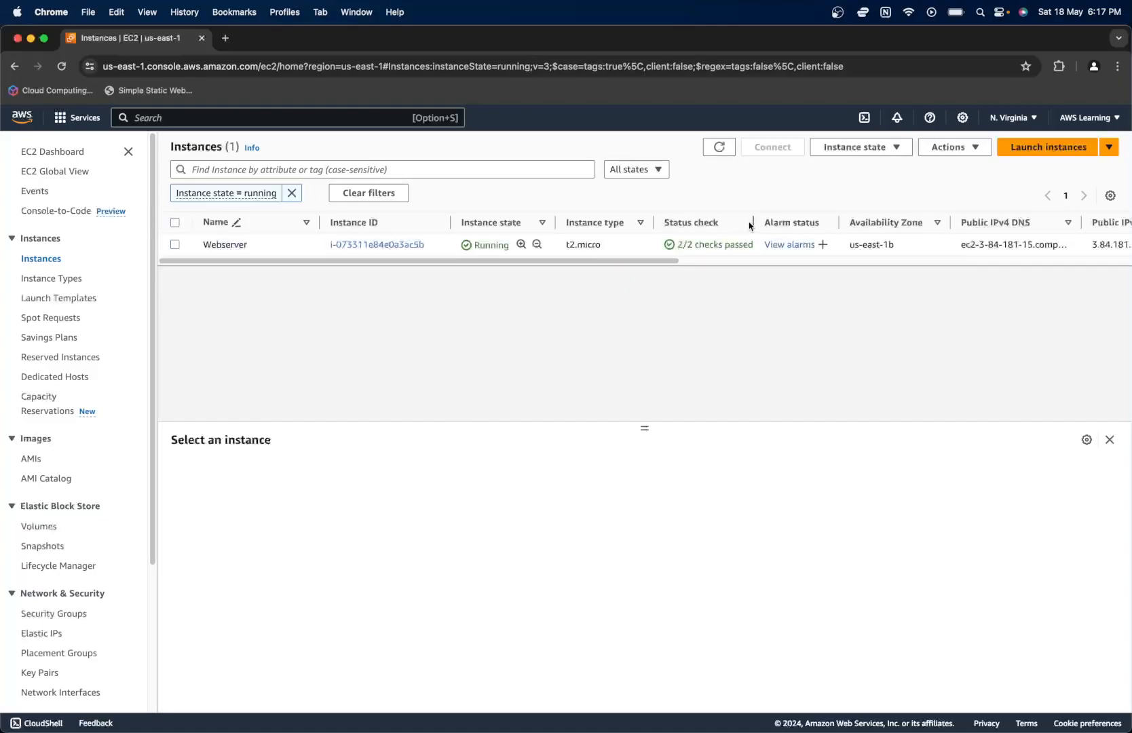
pyautogui.moveTo(647, 262)
pyautogui.mouseDown()
pyautogui.moveTo(673, 267)
pyautogui.moveTo(634, 266)
pyautogui.mouseUp()
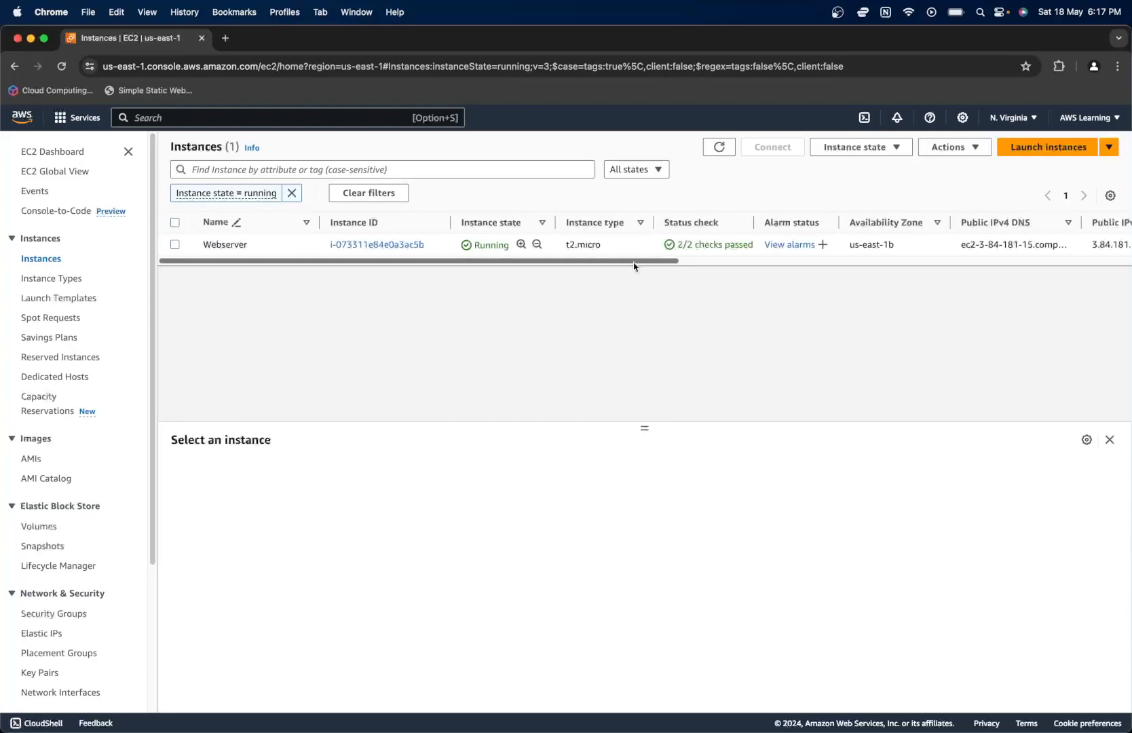
# - Select the Webserver instance and connect to it using EC2 Instance Connect with the default username
pyautogui.click(175, 246)
pyautogui.click(175, 246)
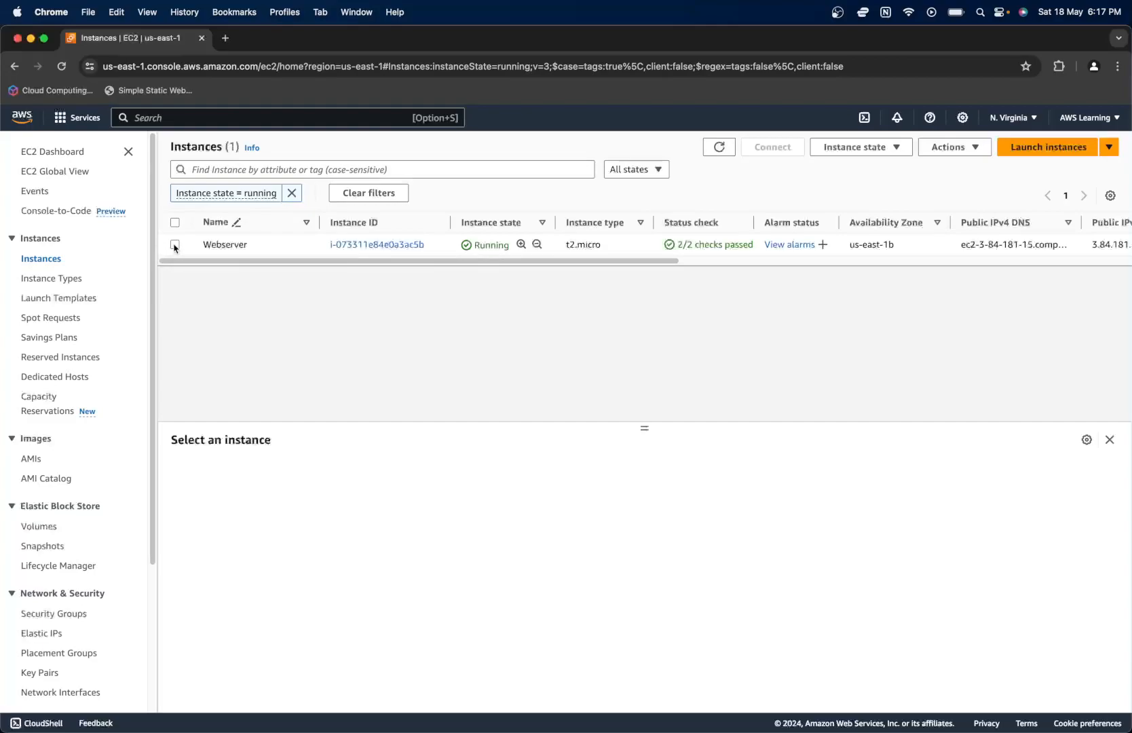
pyautogui.click(176, 245)
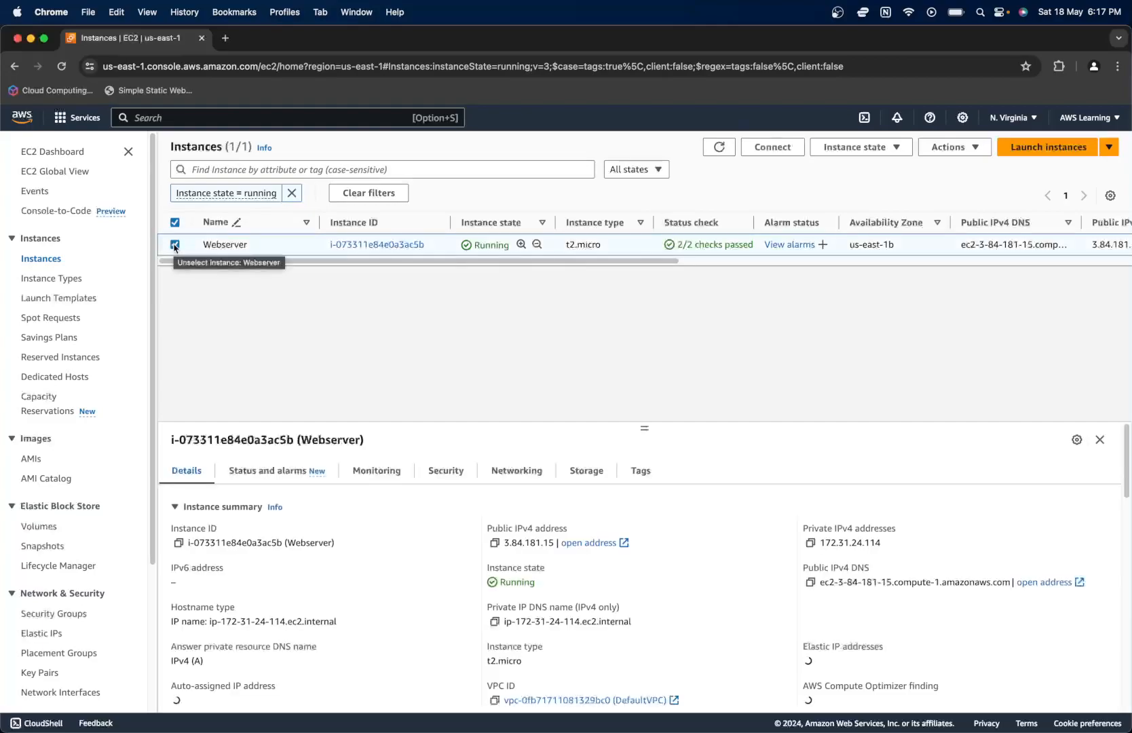
pyautogui.click(773, 147)
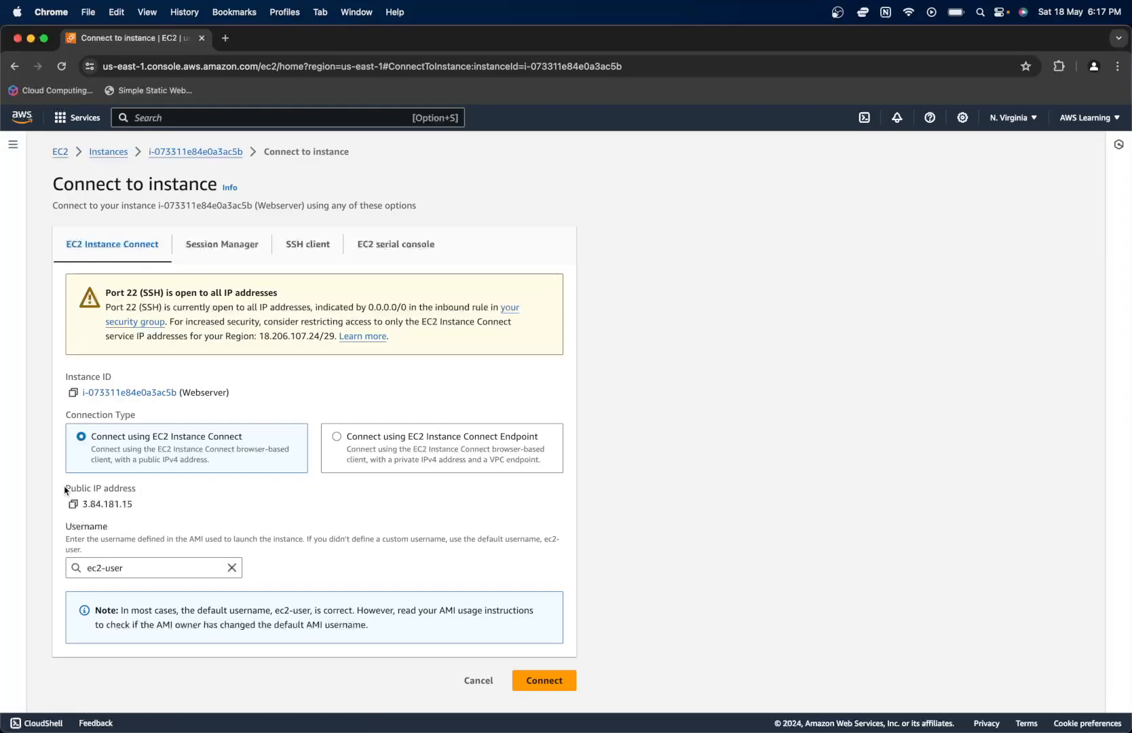
pyautogui.moveTo(65, 489); pyautogui.dragTo(137, 490)
pyautogui.click(538, 689)
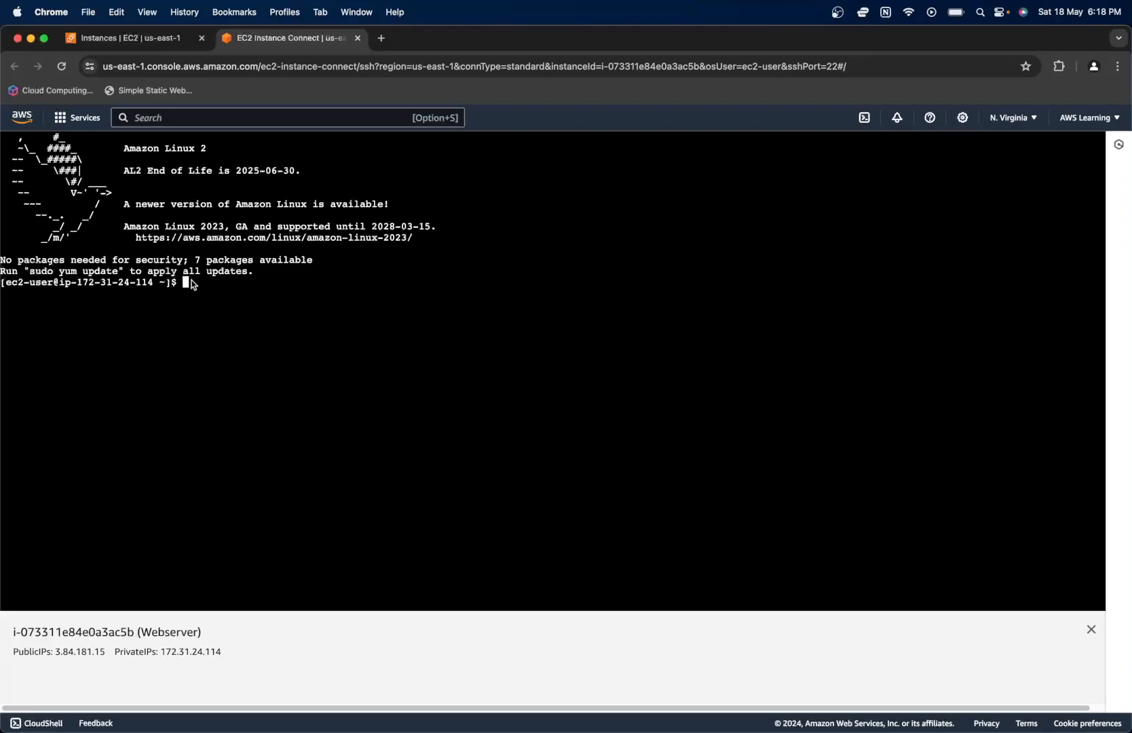
# - Clear the terminal, print the working directory with pwd and highlight the home folder's name in the output
pyautogui.write('clear')
pyautogui.press('Return')
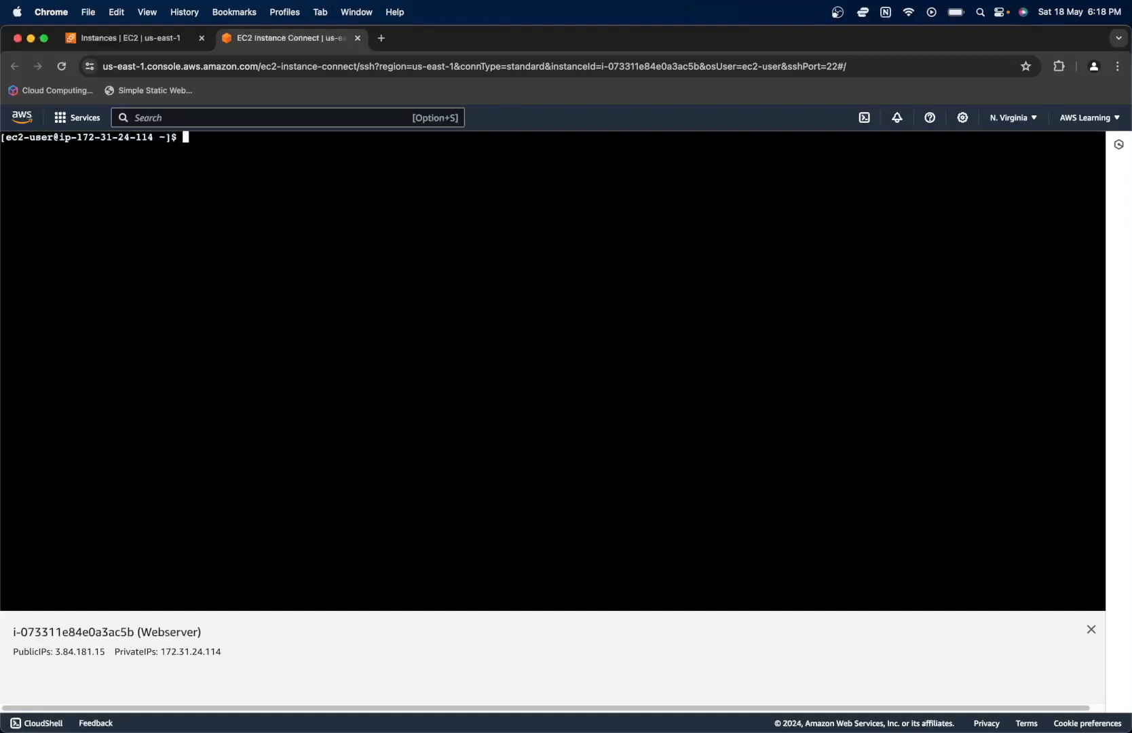
pyautogui.write('pwe')
pyautogui.press('Return')
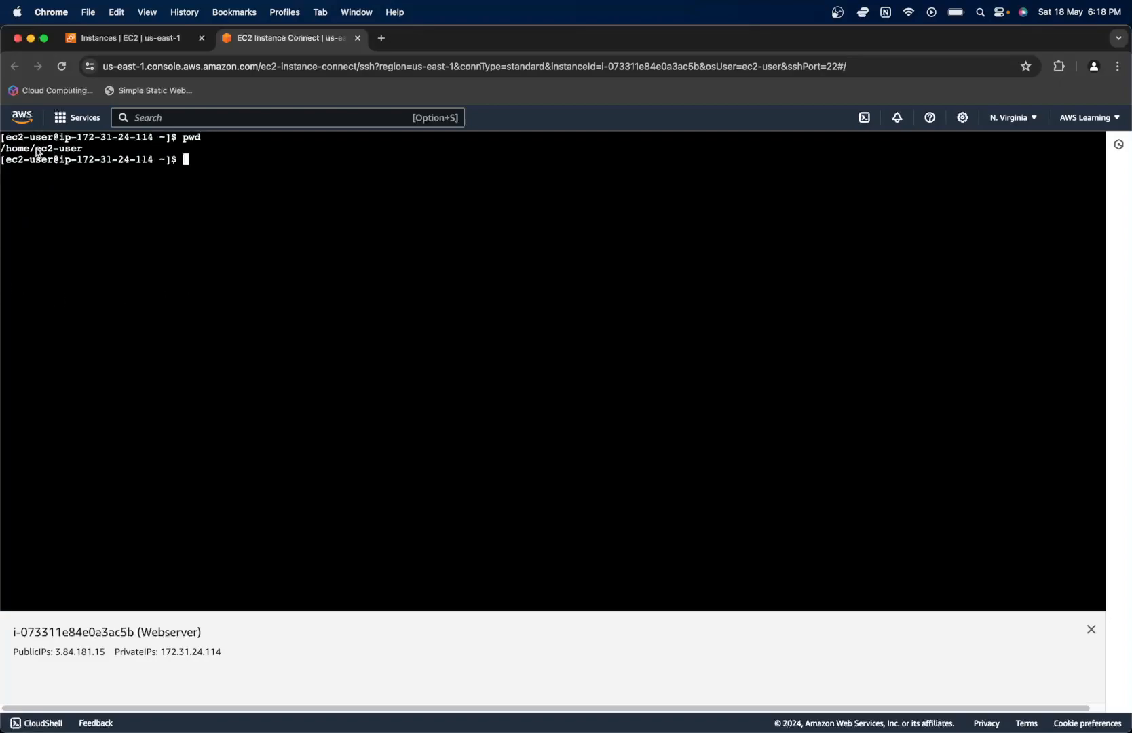
pyautogui.moveTo(36, 149); pyautogui.dragTo(87, 149)
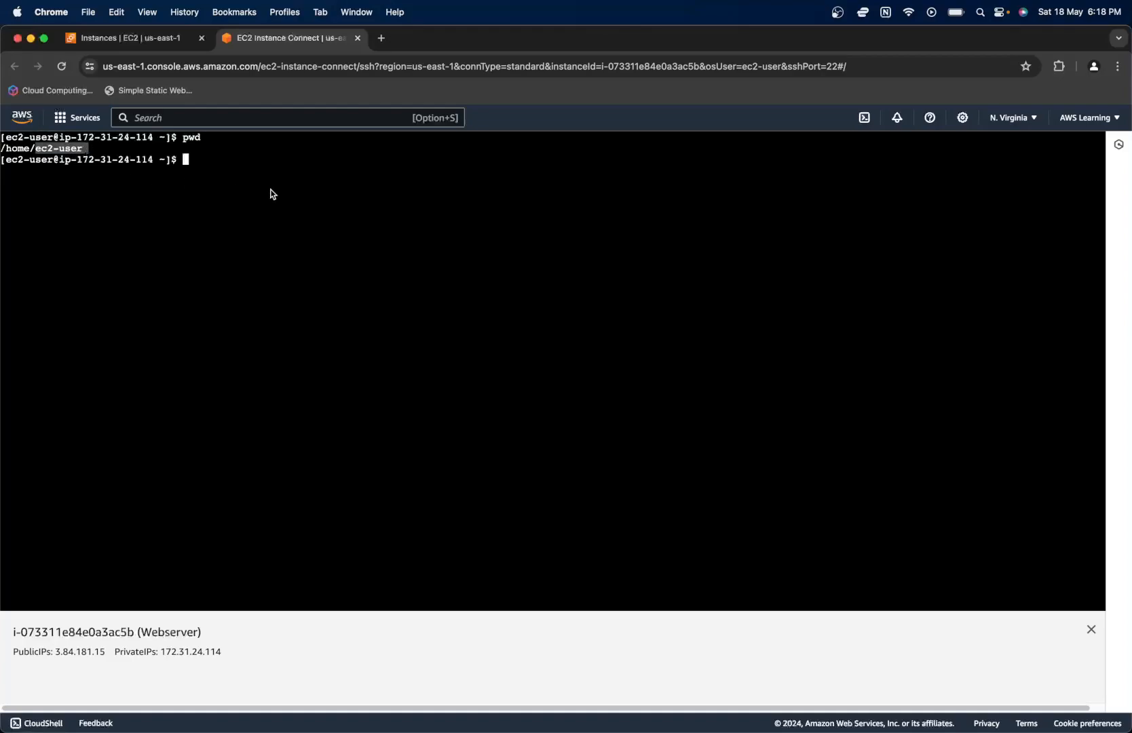
pyautogui.click(216, 172)
# - Clear the terminal and list the home directory's contents with ls -lrt
pyautogui.write('clear')
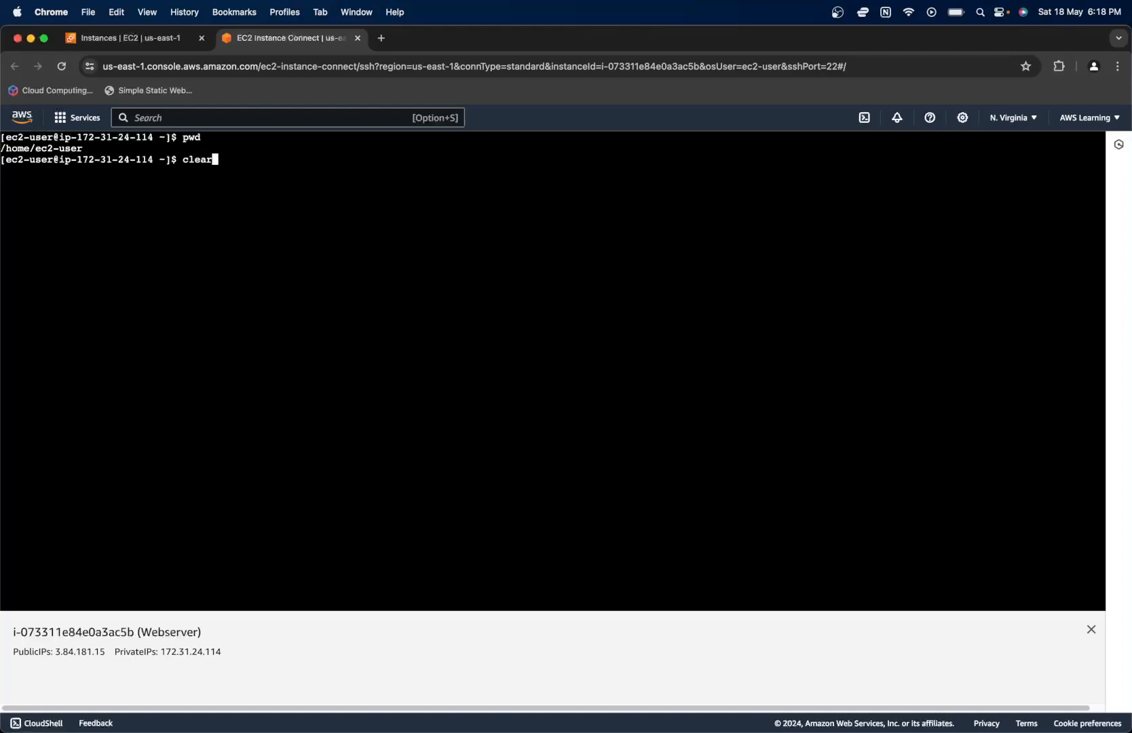
pyautogui.press('Return')
pyautogui.write('ls -let')
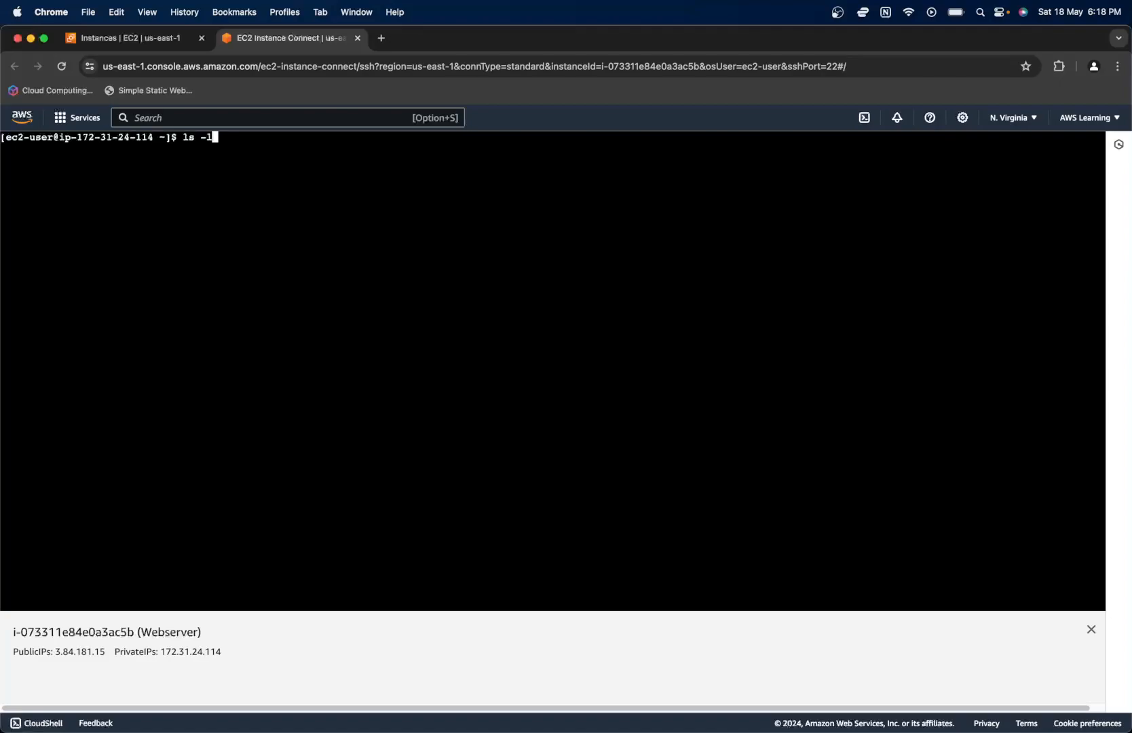
pyautogui.press('BackSpace')
pyautogui.press('BackSpace')
pyautogui.press('BackSpace')
pyautogui.write('rt')
pyautogui.press('Return')
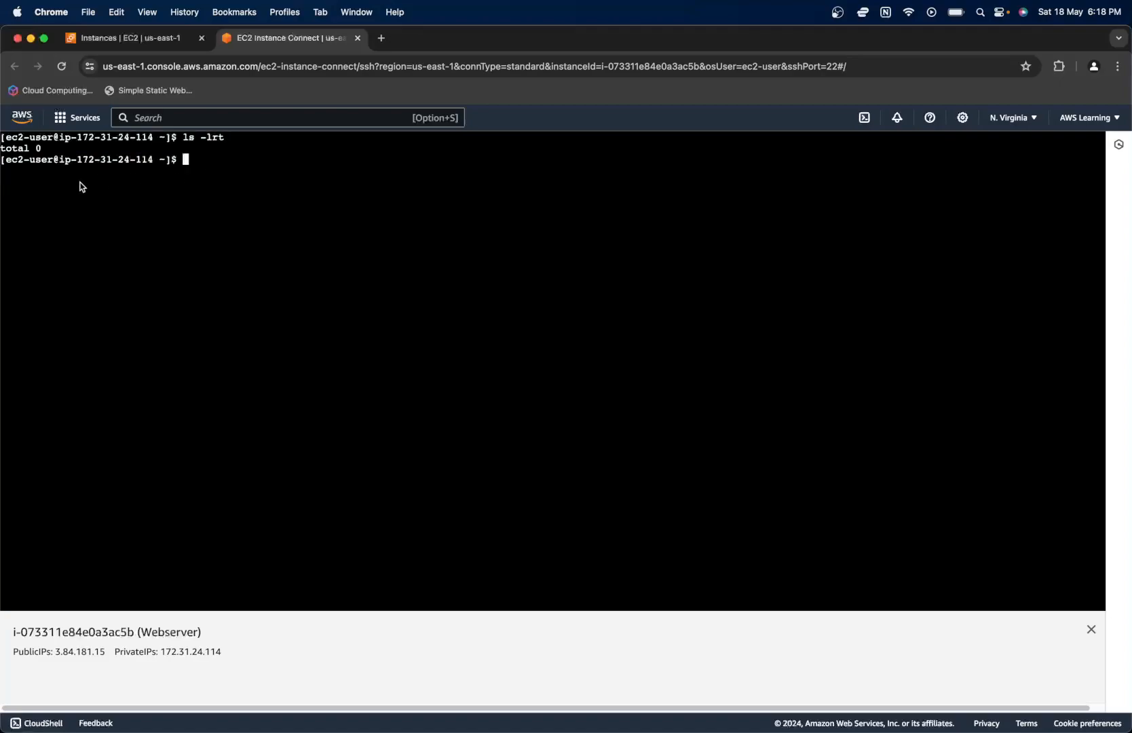